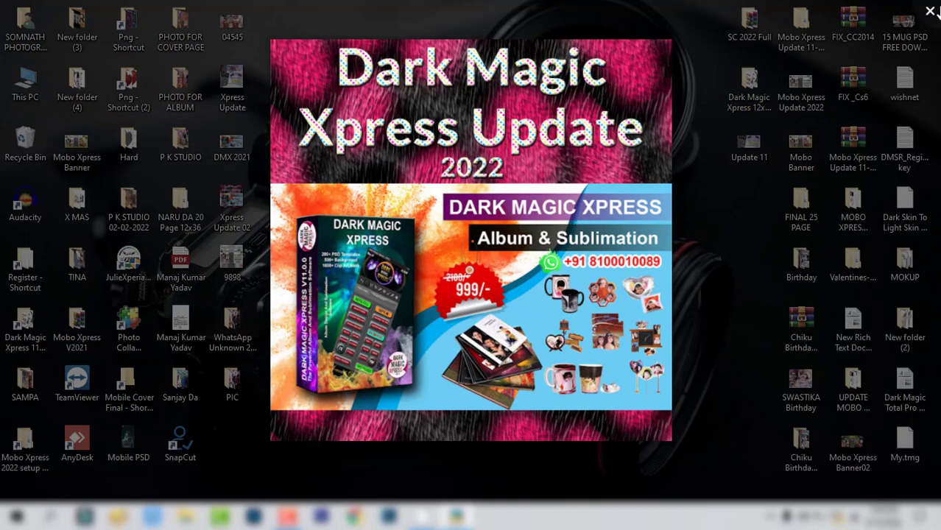
Close the Dark Magic Xpress Update 2022 promo image so the desktop shows
{"action": "left_click", "coordinate": [930, 12]}
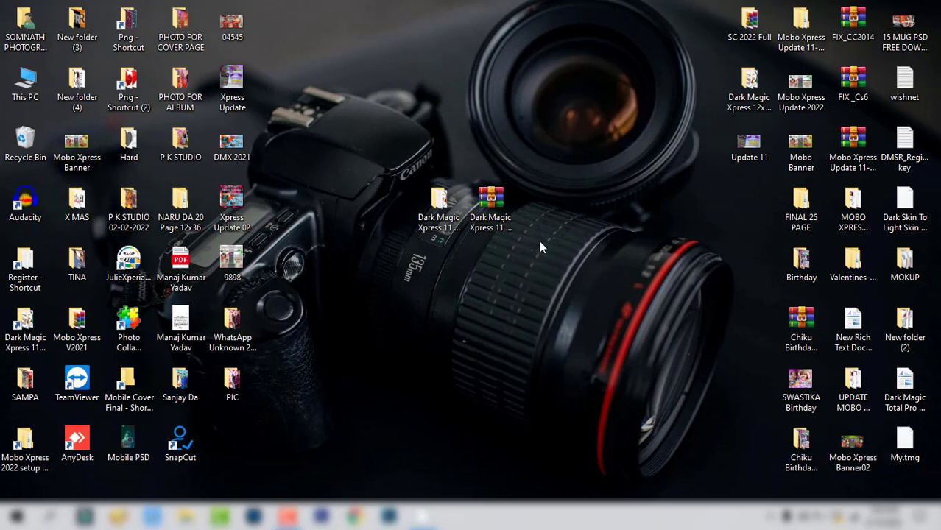
Open the Dark Magic Xpress 11 desktop folder, showing its installer and Seiral Key file
{"action": "left_click", "coordinate": [491, 206]}
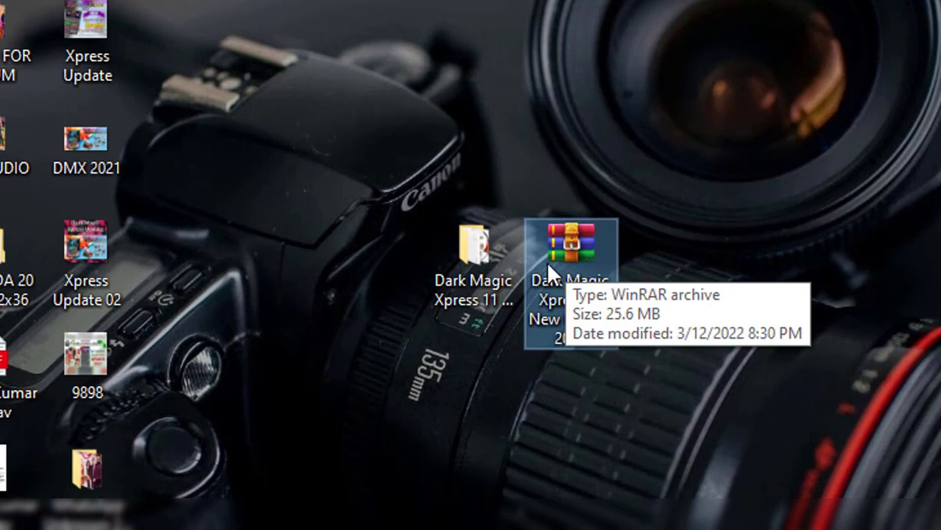
{"action": "double_click", "coordinate": [475, 259]}
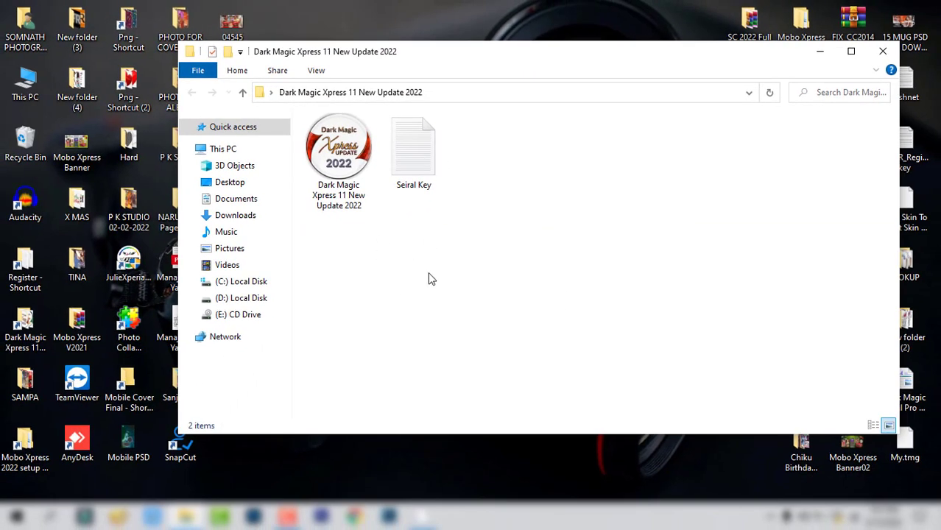
{"action": "left_click_drag", "start_coordinate": [452, 266], "coordinate": [320, 116]}
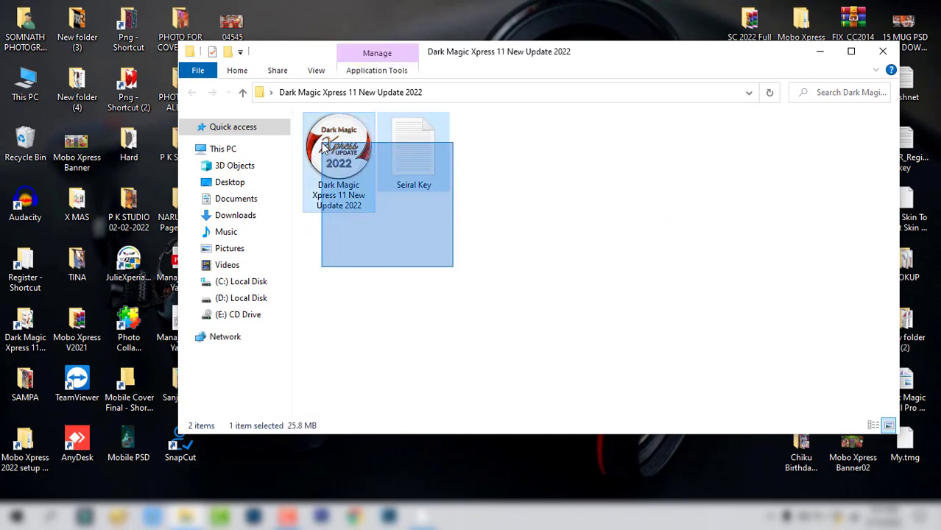
{"action": "left_click", "coordinate": [494, 215]}
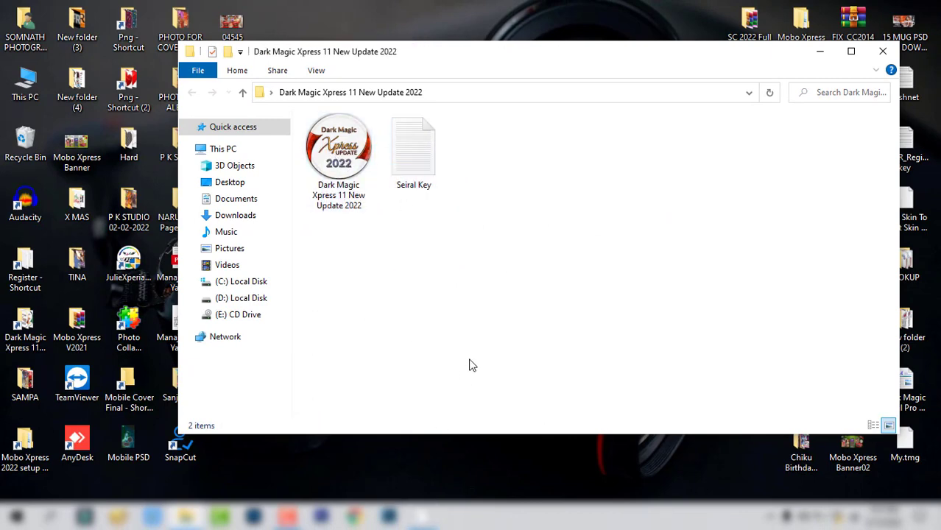
Launch the Dark Magic Xpress 11 Update 2022 installer and paste in the serial number
{"action": "double_click", "coordinate": [347, 158]}
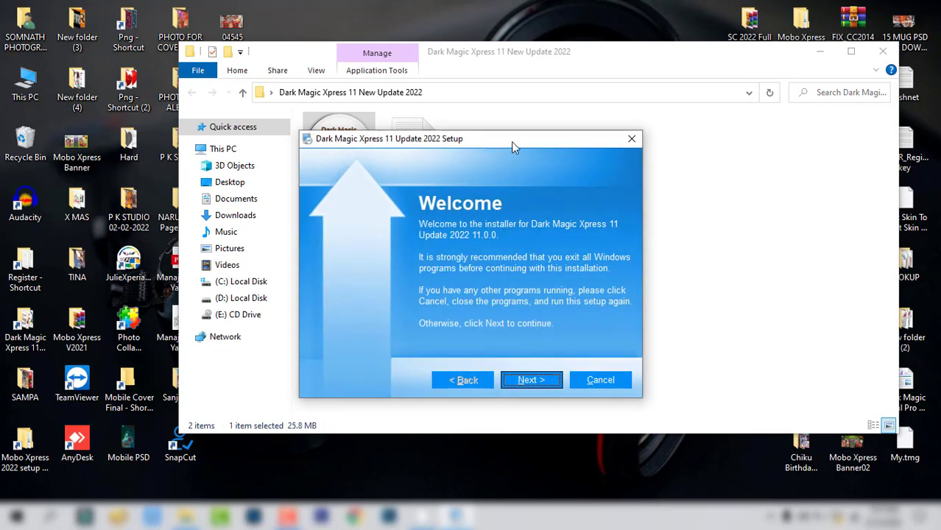
{"action": "left_click_drag", "start_coordinate": [514, 146], "coordinate": [539, 150]}
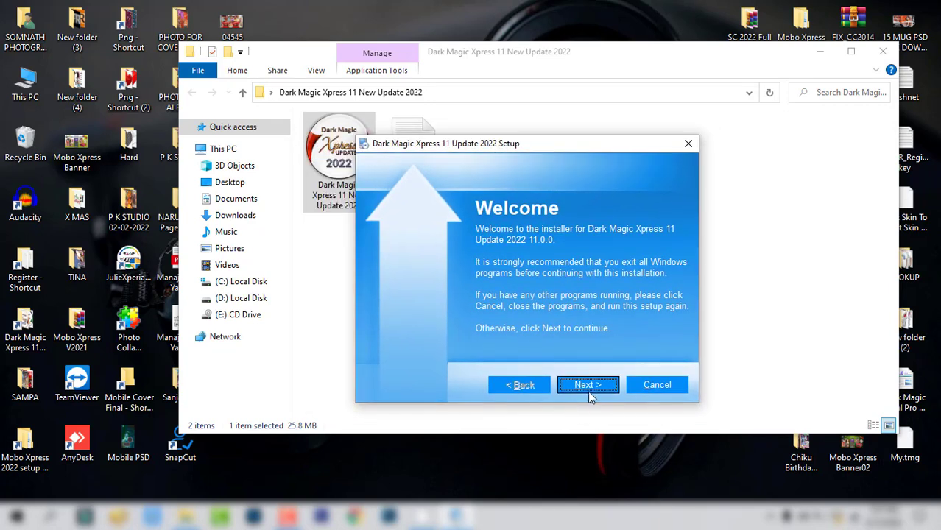
{"action": "left_click", "coordinate": [584, 390]}
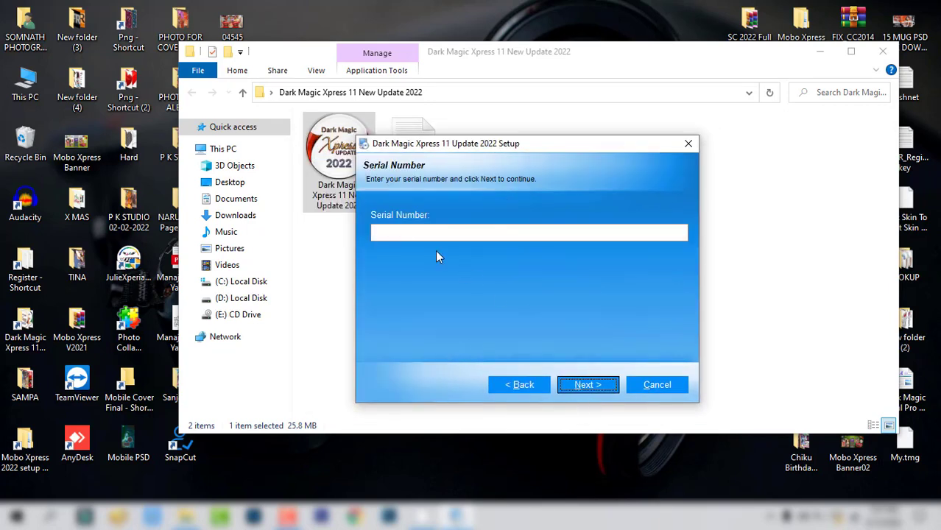
{"action": "left_click_drag", "start_coordinate": [441, 148], "coordinate": [413, 231]}
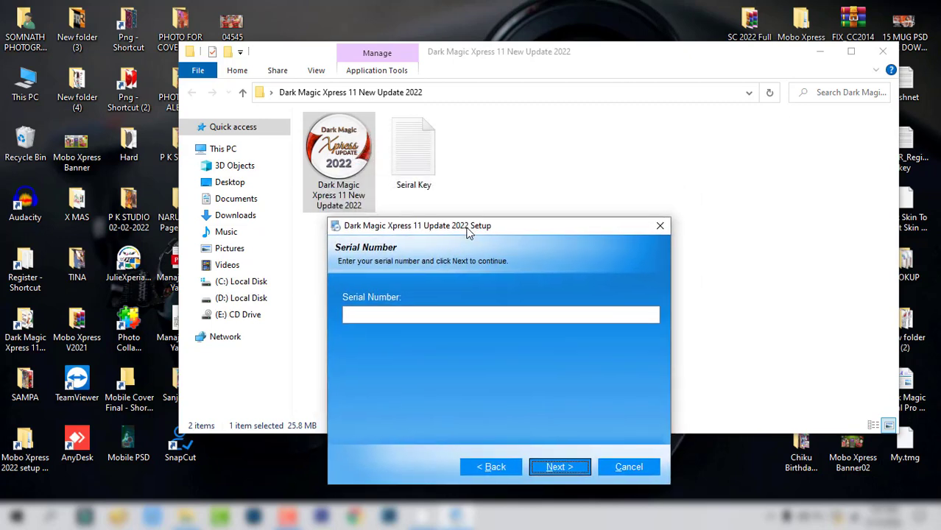
{"action": "left_click", "coordinate": [416, 318]}
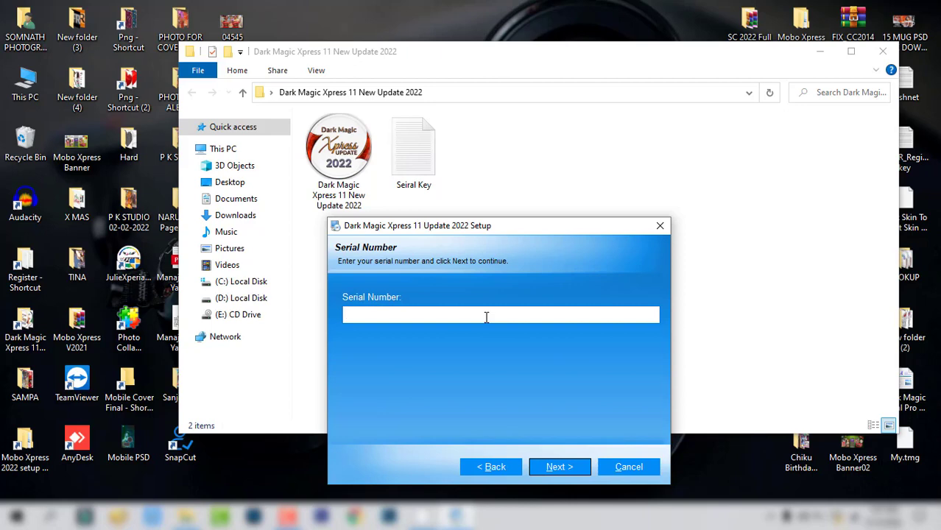
{"action": "key", "text": "ctrl+v"}
{"action": "left_click", "coordinate": [558, 476]}
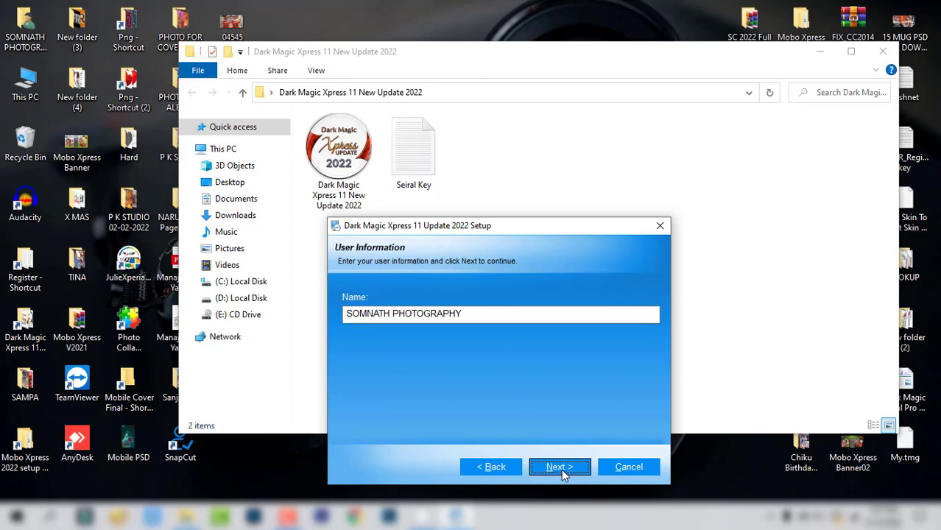
Accept the user information and license terms, run the installation, and close setup
{"action": "left_click_drag", "start_coordinate": [476, 314], "coordinate": [345, 315]}
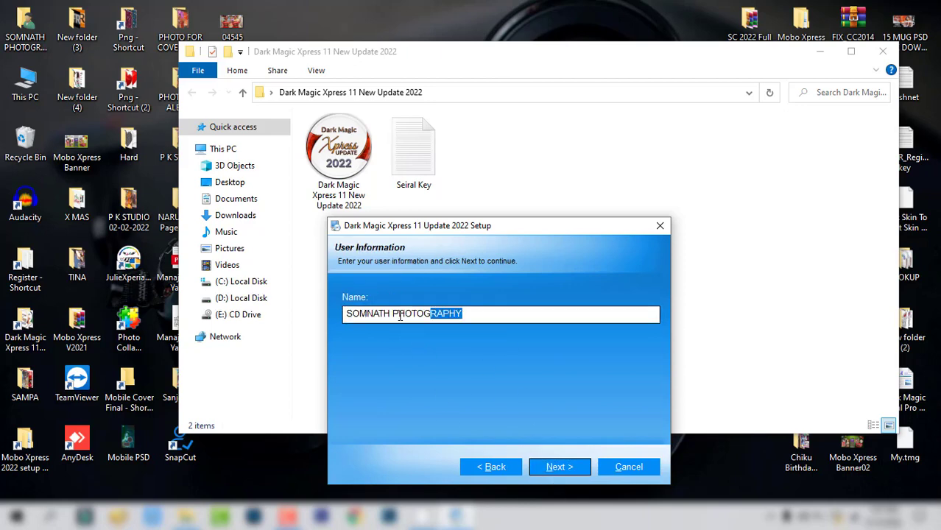
{"action": "left_click", "coordinate": [564, 469]}
{"action": "left_click_drag", "start_coordinate": [496, 229], "coordinate": [497, 157]}
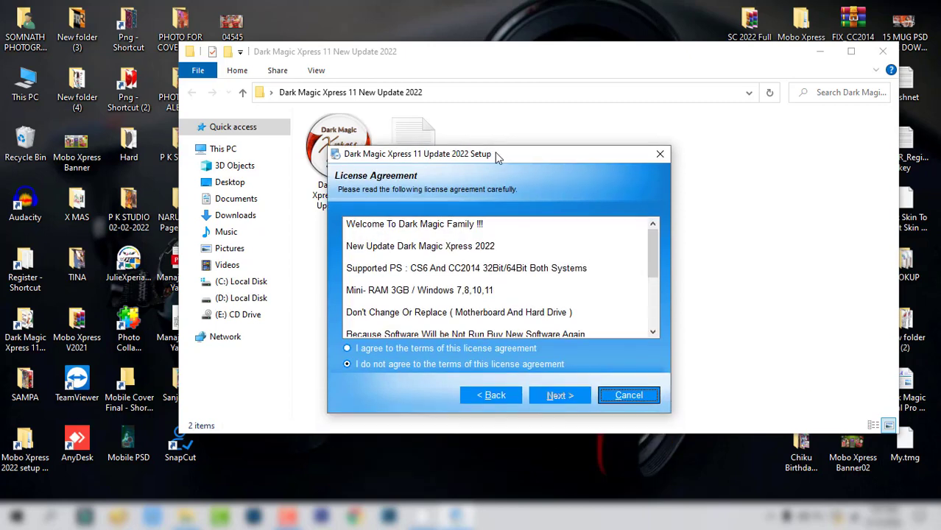
{"action": "left_click", "coordinate": [377, 352]}
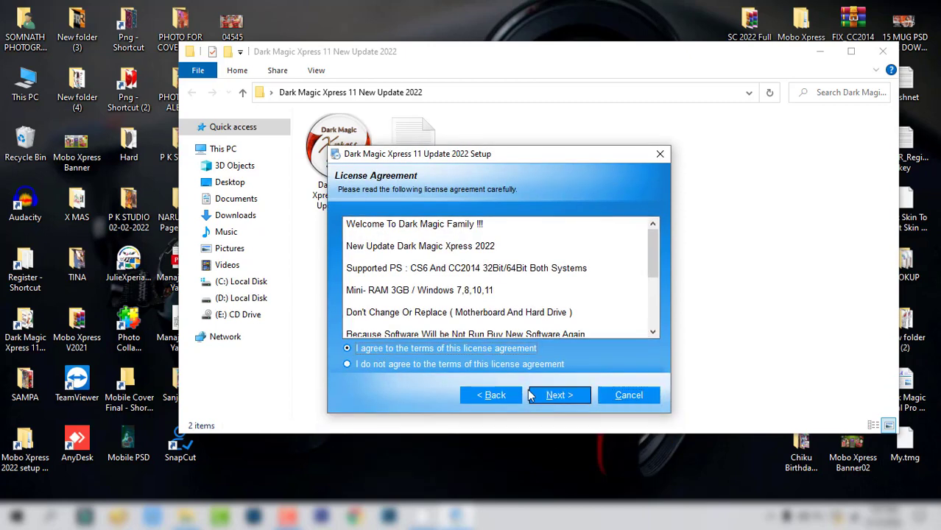
{"action": "left_click", "coordinate": [573, 401]}
{"action": "left_click", "coordinate": [564, 398]}
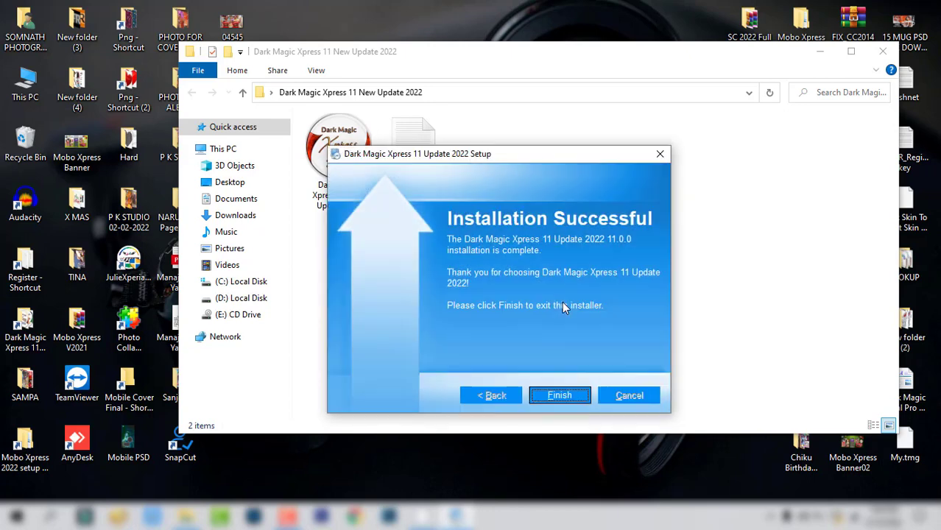
{"action": "left_click", "coordinate": [557, 396]}
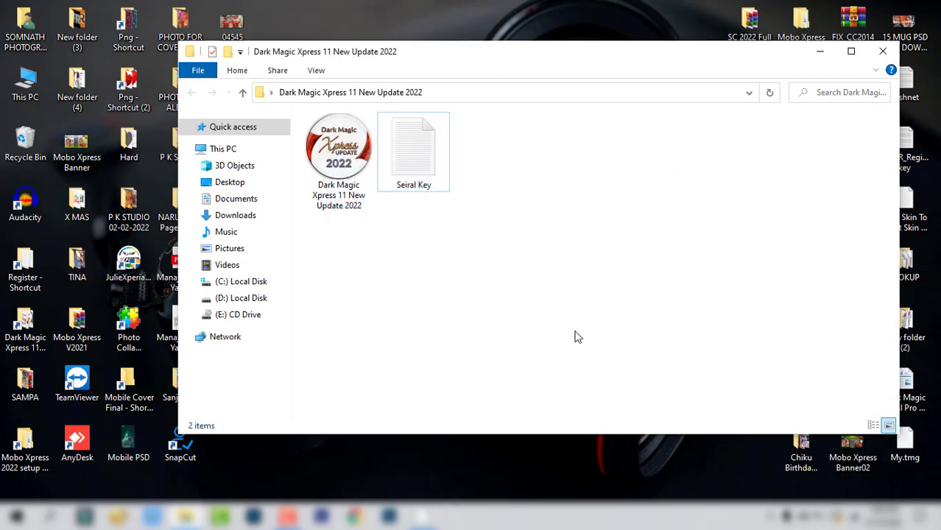
Close the installer folder and launch Photoshop CS6 with the Dark Magic Xpress panel
{"action": "left_click", "coordinate": [882, 52]}
{"action": "left_click", "coordinate": [542, 278]}
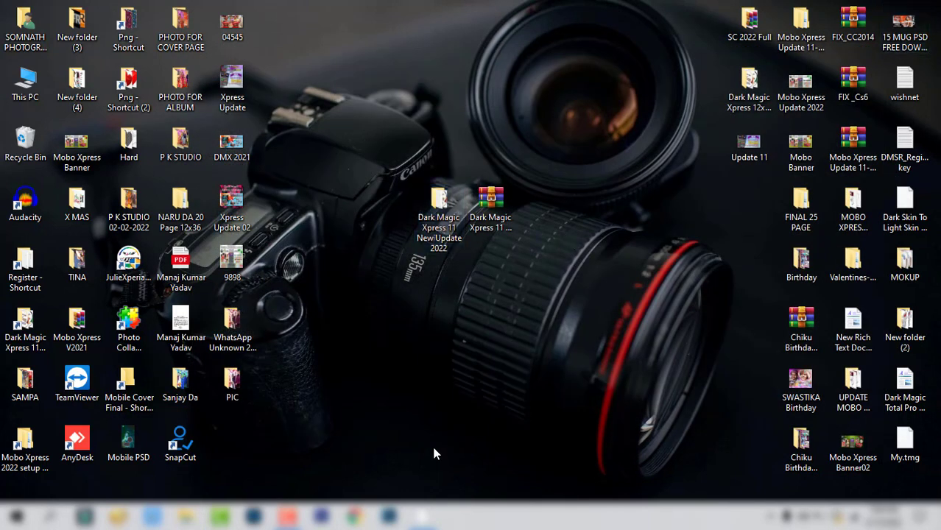
{"action": "left_click", "coordinate": [388, 516]}
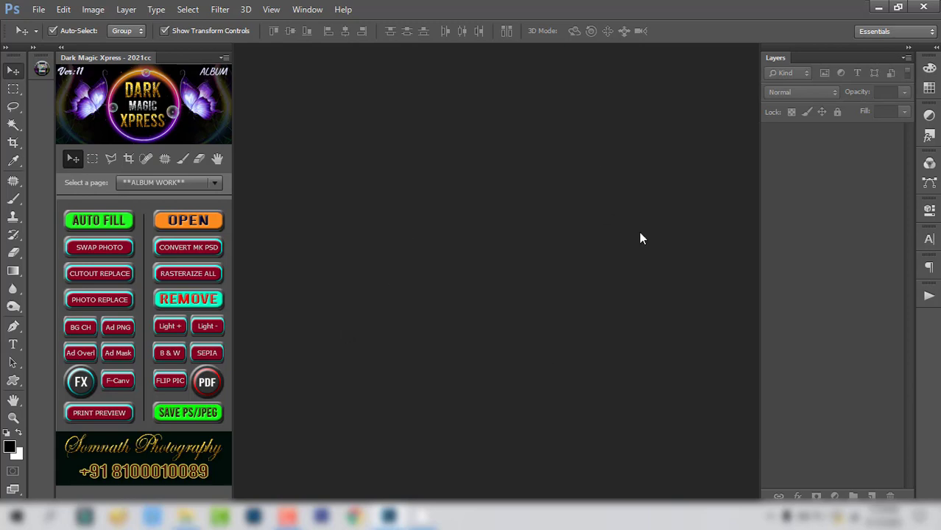
Drag DMU_Mug_PSD (3) from the Dark Magic Mug PSD PACK folder into Photoshop
{"action": "left_click", "coordinate": [878, 11]}
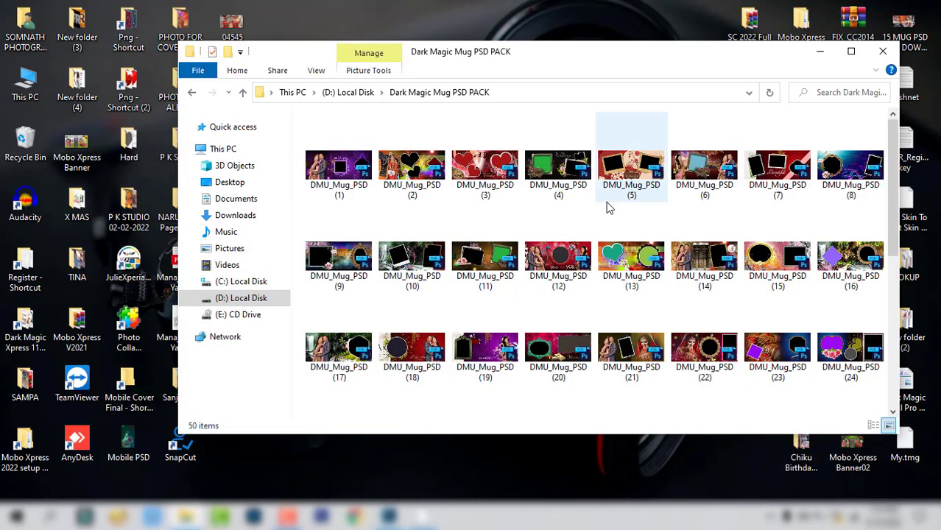
{"action": "scroll", "coordinate": [561, 232], "scroll_direction": "down", "scroll_amount": 3}
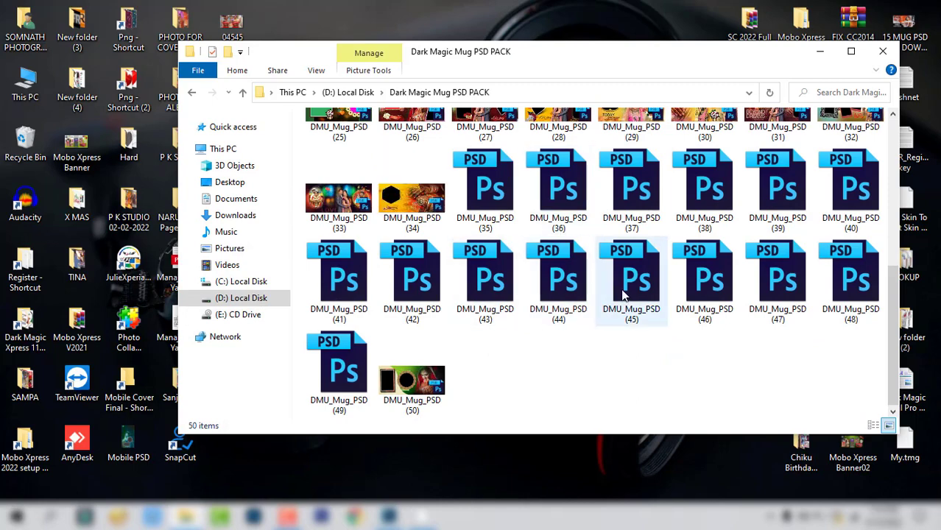
{"action": "scroll", "coordinate": [582, 265], "scroll_direction": "up", "scroll_amount": 3}
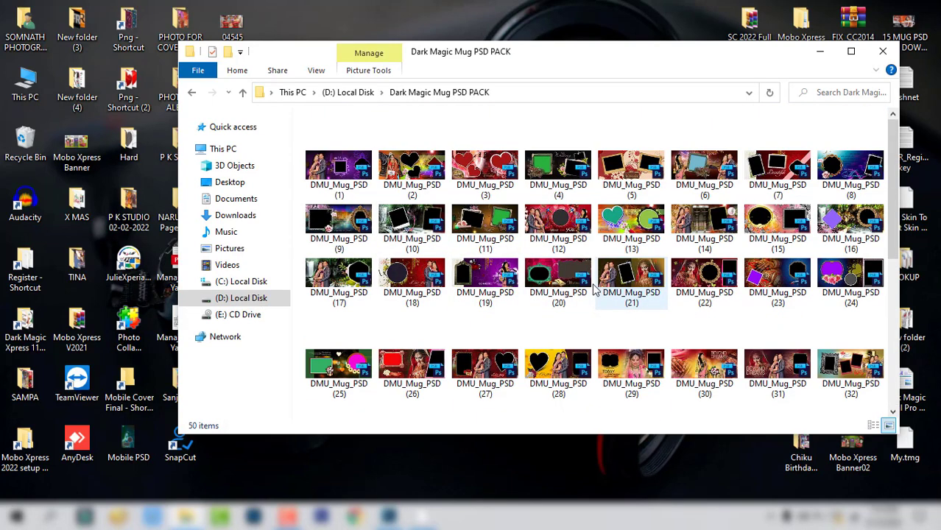
{"action": "scroll", "coordinate": [644, 279], "scroll_direction": "down", "scroll_amount": 3}
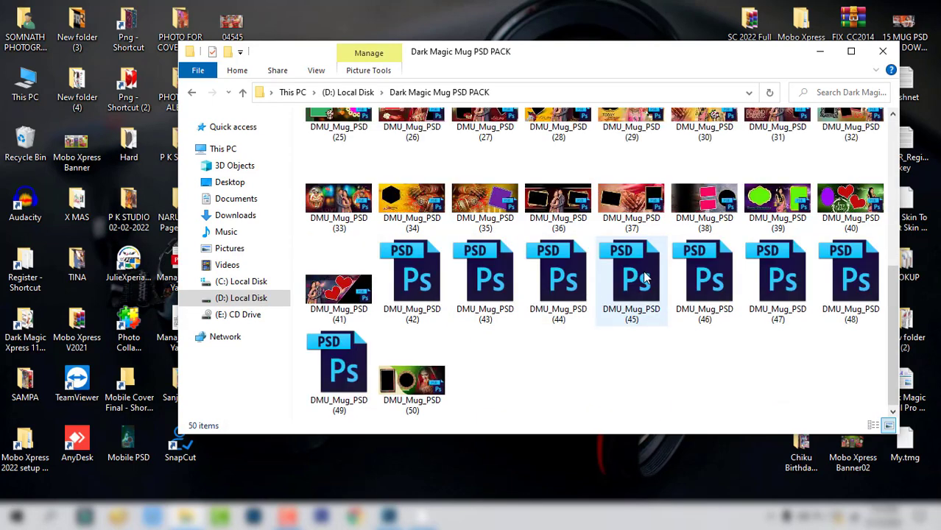
{"action": "scroll", "coordinate": [670, 295], "scroll_direction": "up", "scroll_amount": 3}
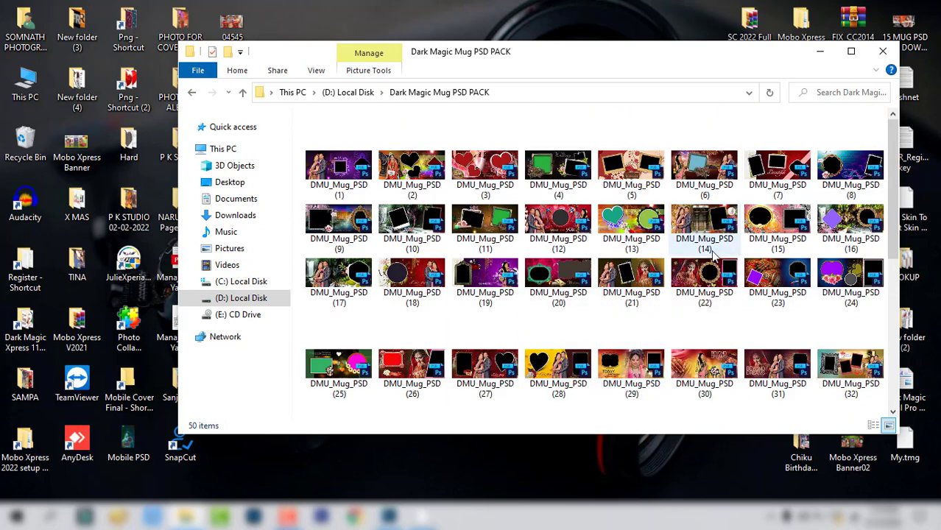
{"action": "left_click", "coordinate": [485, 184]}
{"action": "left_click_drag", "start_coordinate": [485, 184], "coordinate": [390, 515]}
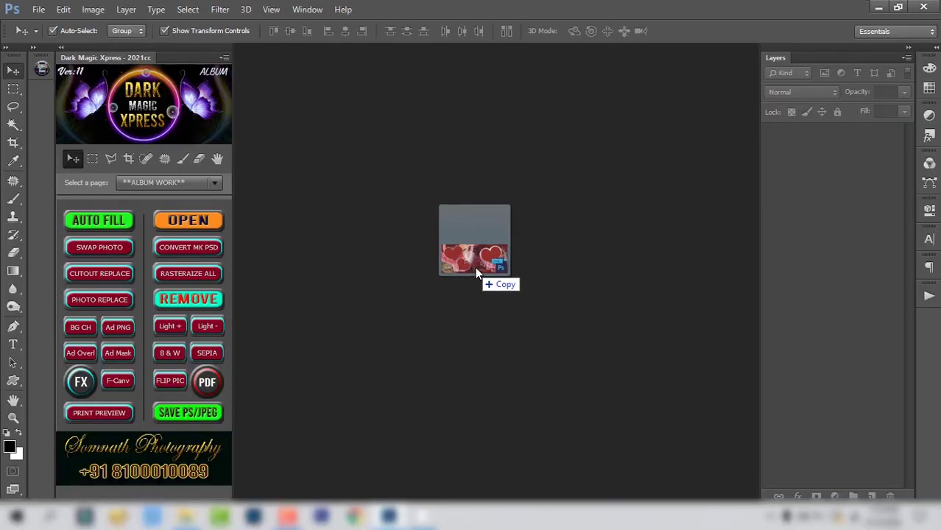
{"action": "left_click_drag", "start_coordinate": [391, 479], "coordinate": [474, 279]}
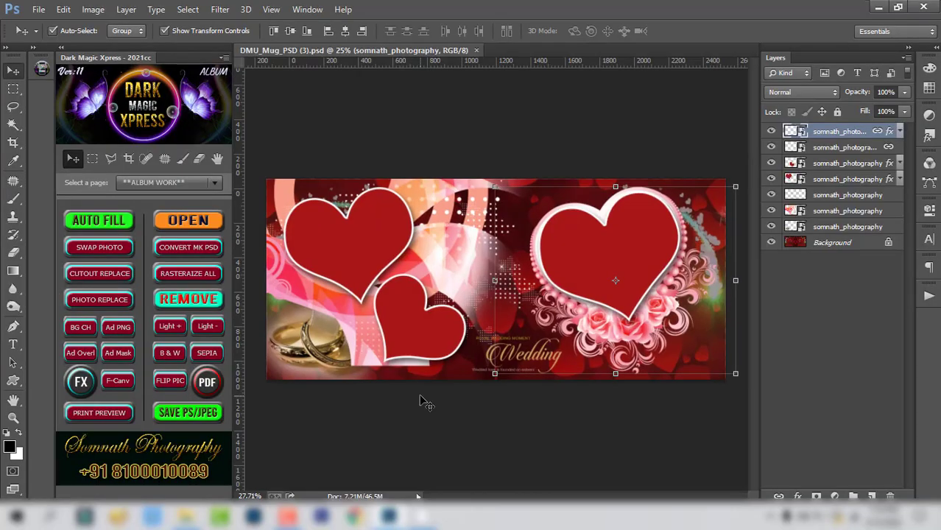
{"action": "left_click", "coordinate": [499, 432]}
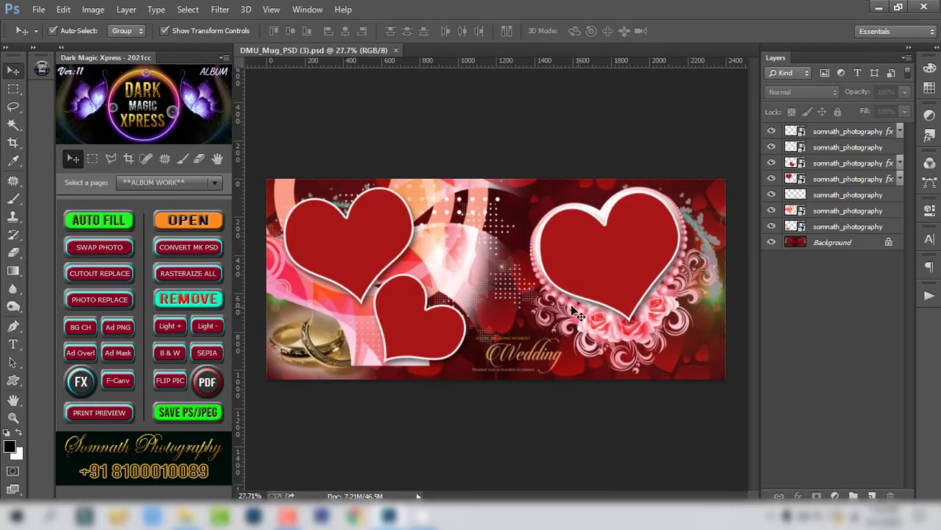
{"action": "left_click", "coordinate": [909, 52]}
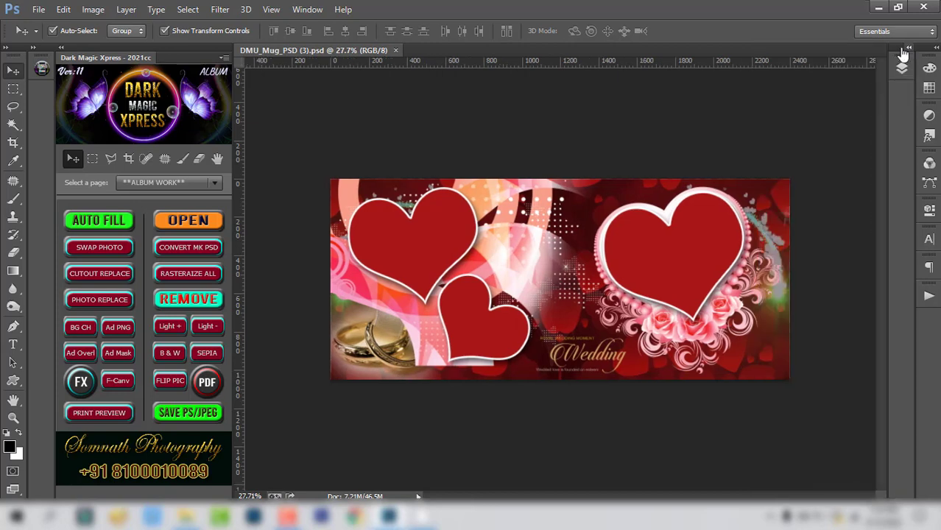
{"action": "scroll", "coordinate": [618, 278], "scroll_direction": "up", "scroll_amount": 3}
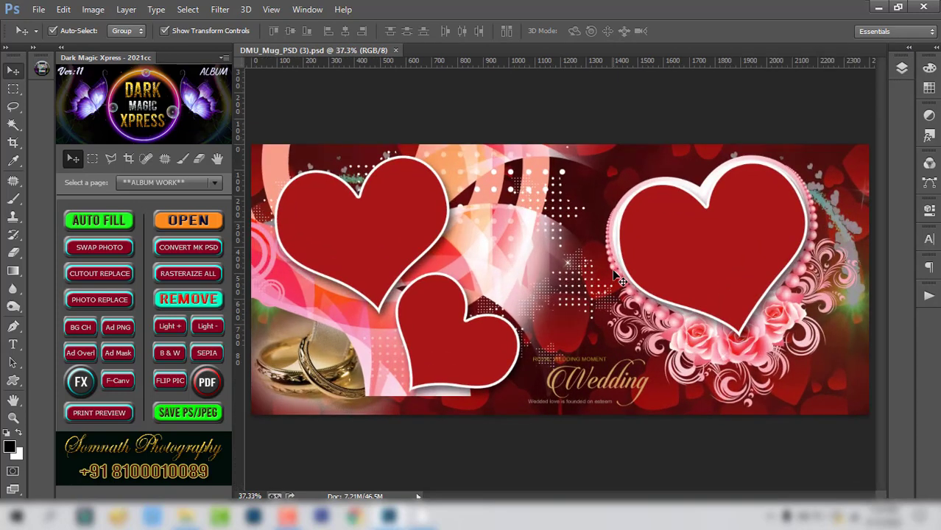
{"action": "left_click", "coordinate": [388, 221]}
{"action": "left_click", "coordinate": [731, 259]}
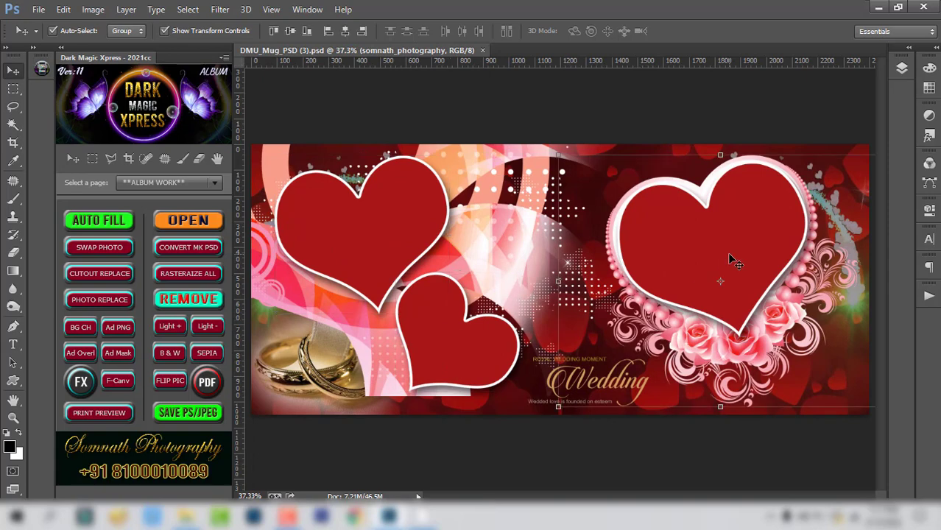
{"action": "left_click", "coordinate": [375, 232]}
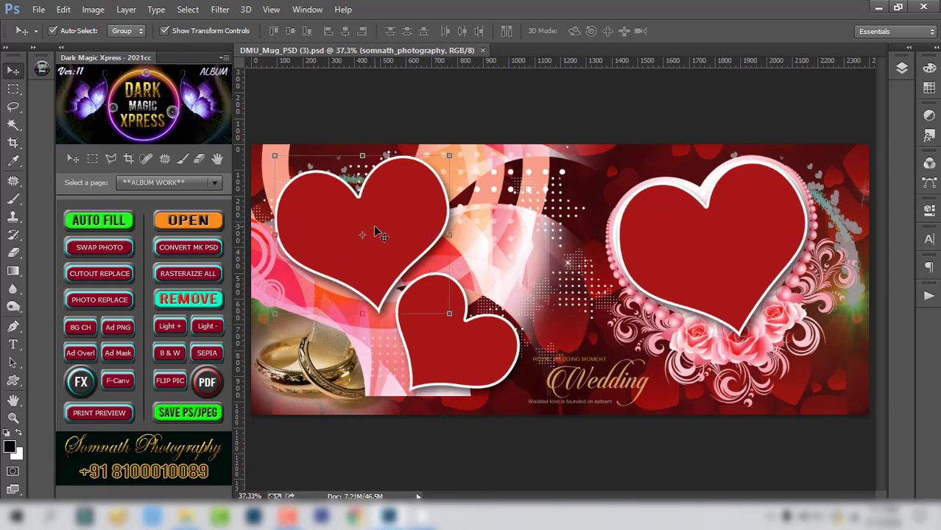
{"action": "left_click", "coordinate": [451, 358], "text": "shift"}
{"action": "left_click", "coordinate": [731, 257], "text": "shift"}
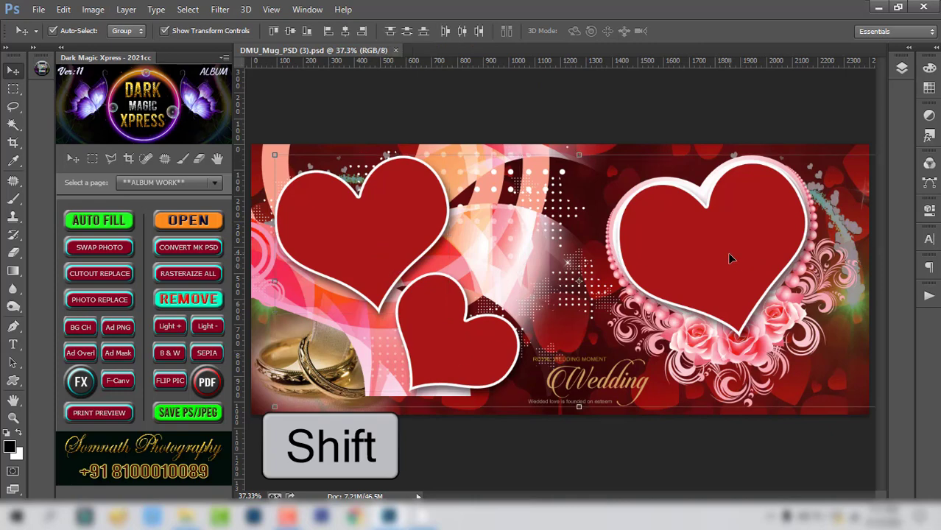
{"action": "left_click", "coordinate": [367, 231]}
Auto-fill the heart frames with DM_DEMO (3), (4) and (18) from D:\ALBUM WORK\PHOTOS
{"action": "key", "text": "alt+bracketright"}
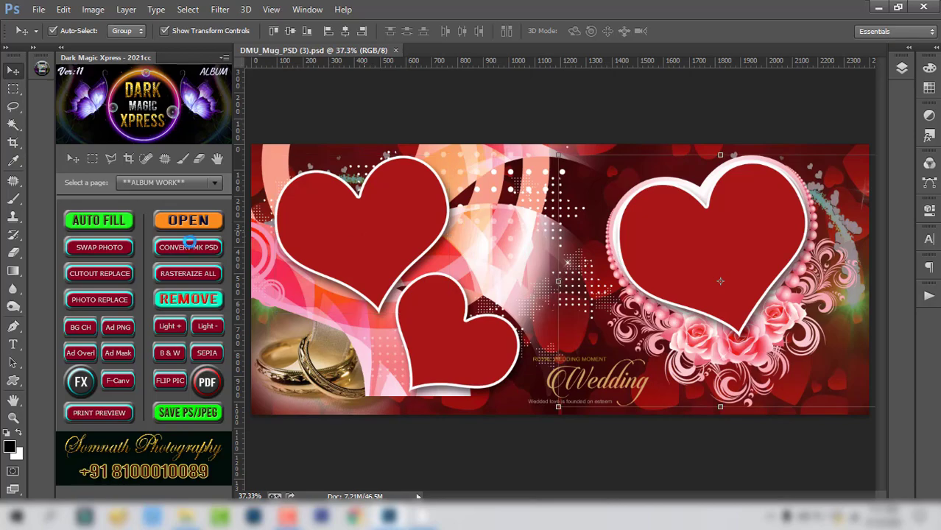
{"action": "key", "text": "ctrl+o"}
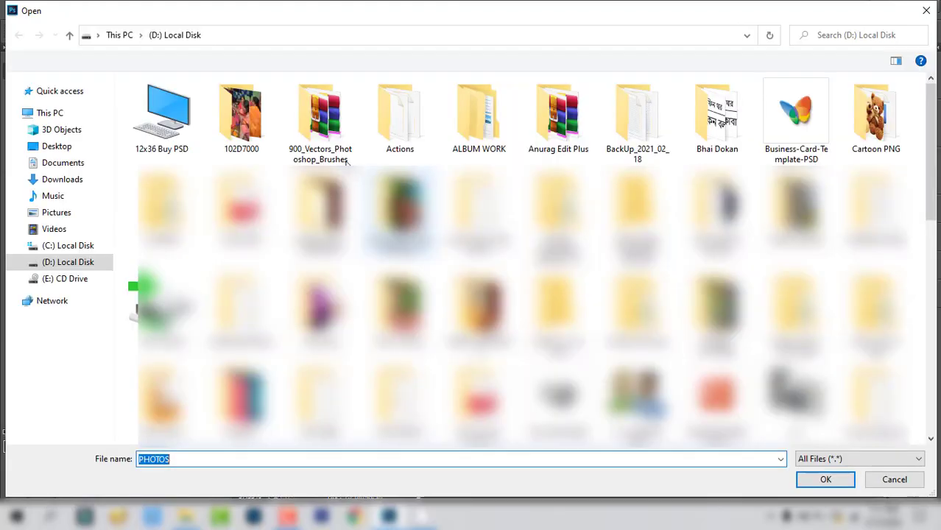
{"action": "double_click", "coordinate": [485, 130]}
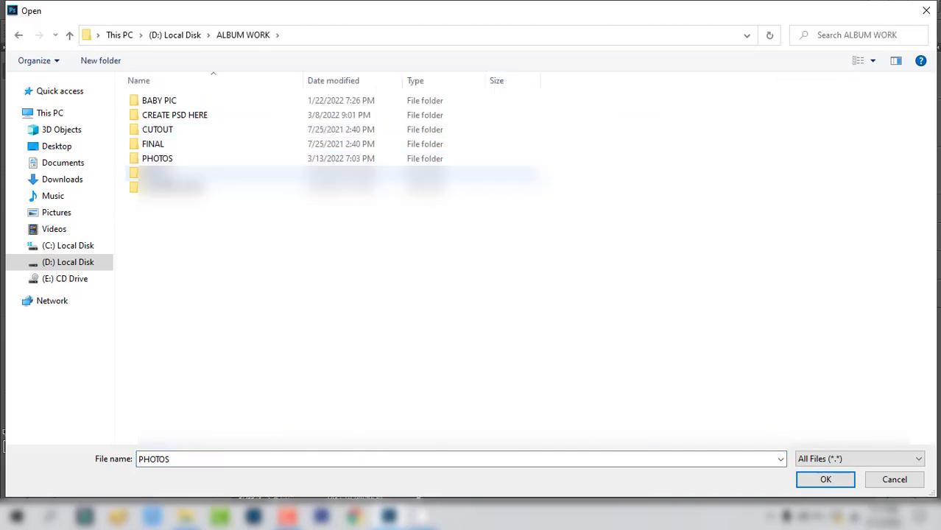
{"action": "left_click", "coordinate": [163, 161]}
{"action": "double_click", "coordinate": [164, 161]}
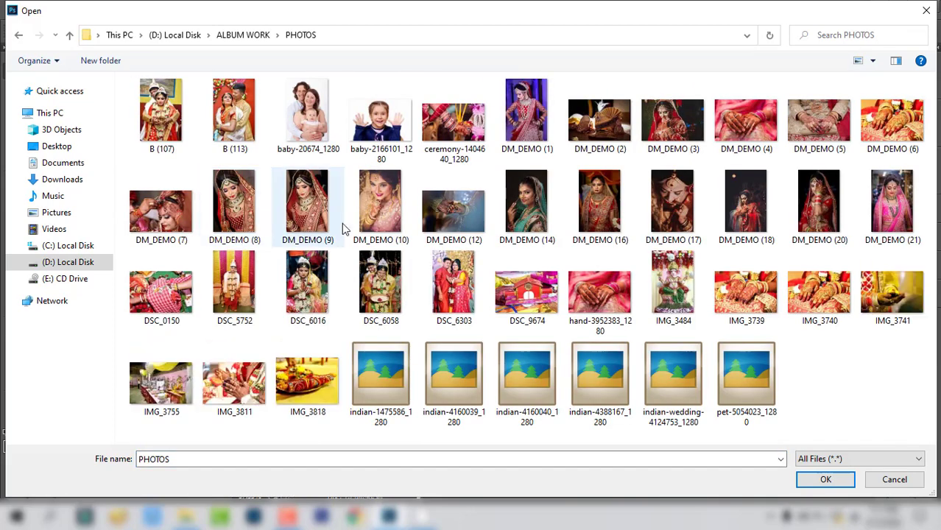
{"action": "left_click", "coordinate": [678, 127]}
{"action": "left_click", "coordinate": [755, 130], "text": "ctrl"}
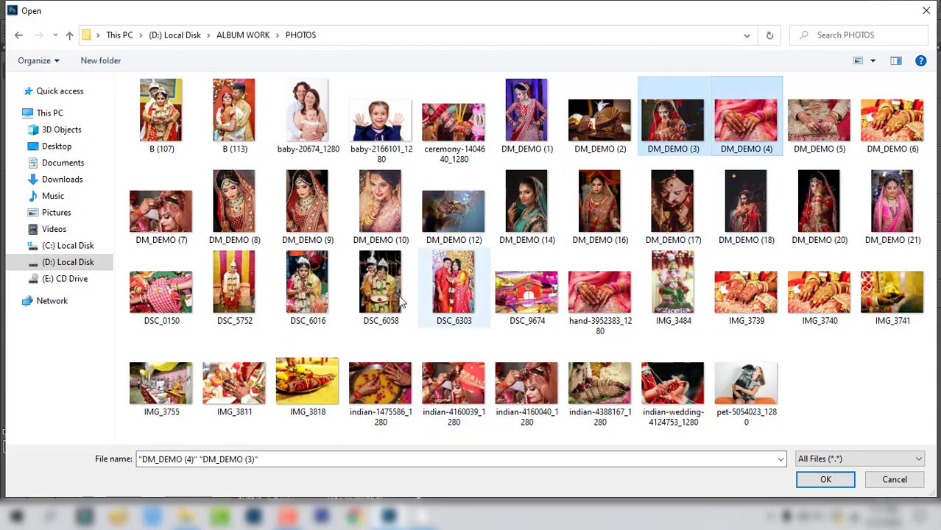
{"action": "left_click", "coordinate": [747, 221], "text": "ctrl"}
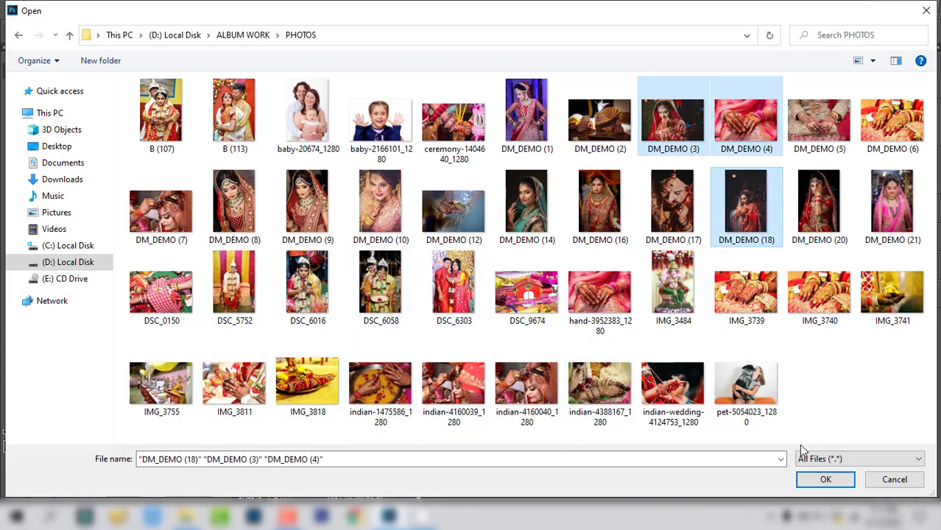
{"action": "left_click", "coordinate": [825, 480]}
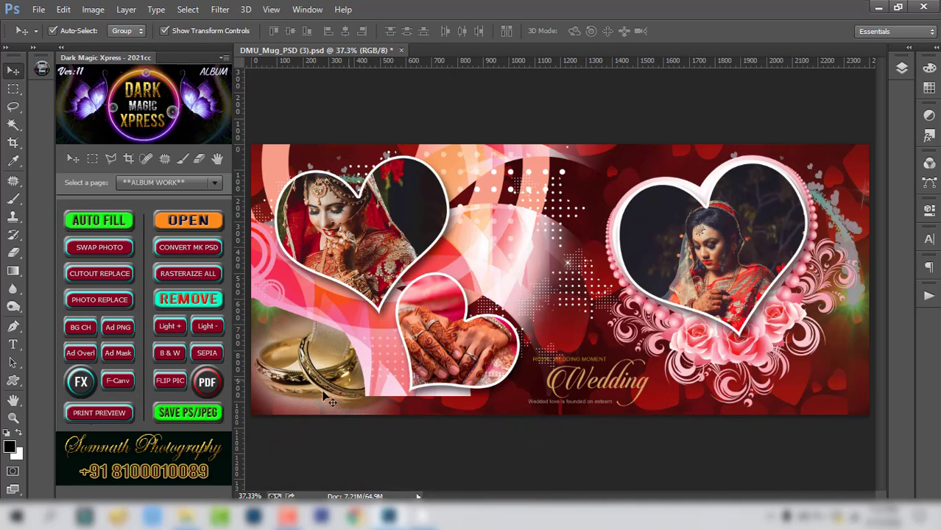
Send the mug design to a Print.jpg page and place it at the top
{"action": "left_click", "coordinate": [100, 414]}
{"action": "left_click", "coordinate": [103, 417]}
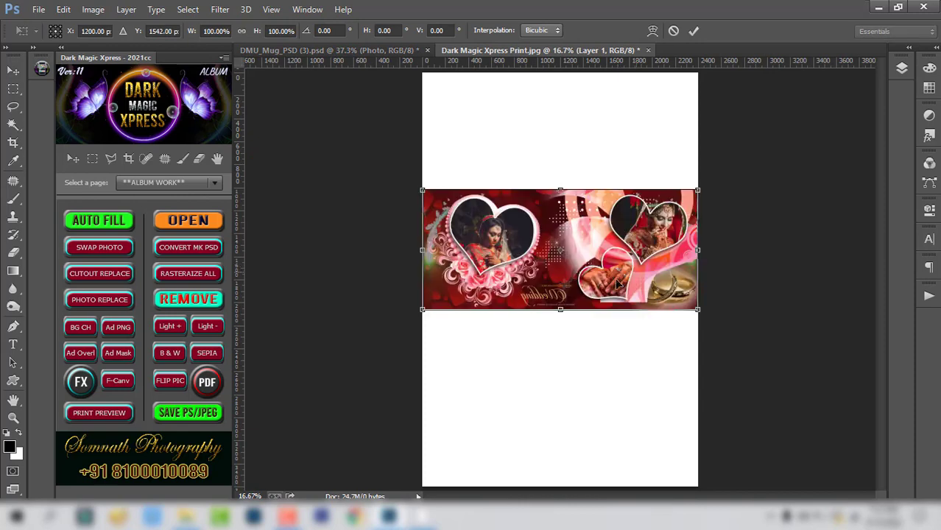
{"action": "left_click_drag", "start_coordinate": [615, 201], "coordinate": [611, 165]}
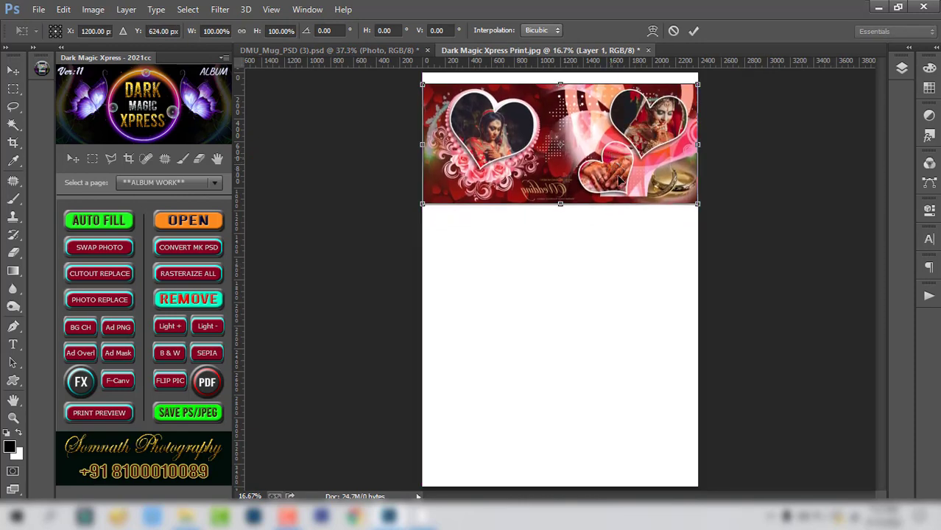
{"action": "key", "text": "Return"}
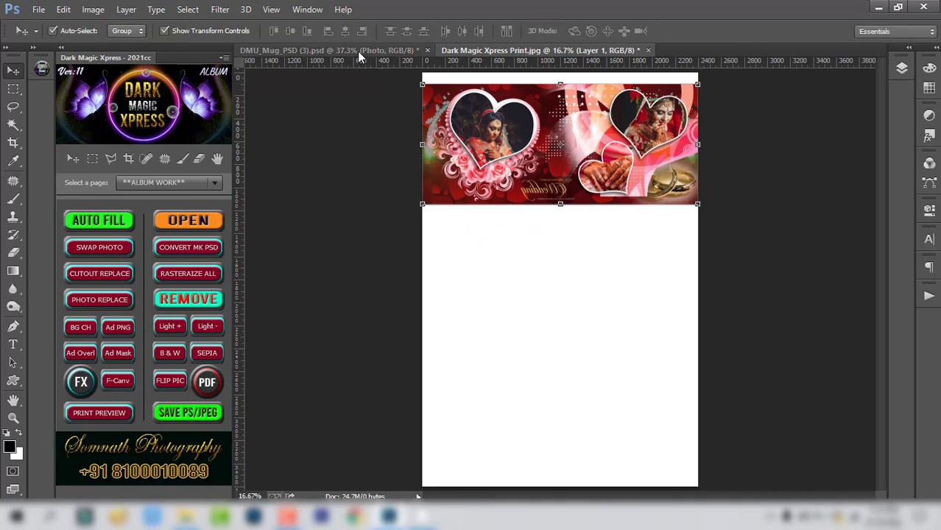
Add a second copy of the design below the first, then return to the mug template
{"action": "left_click", "coordinate": [359, 50]}
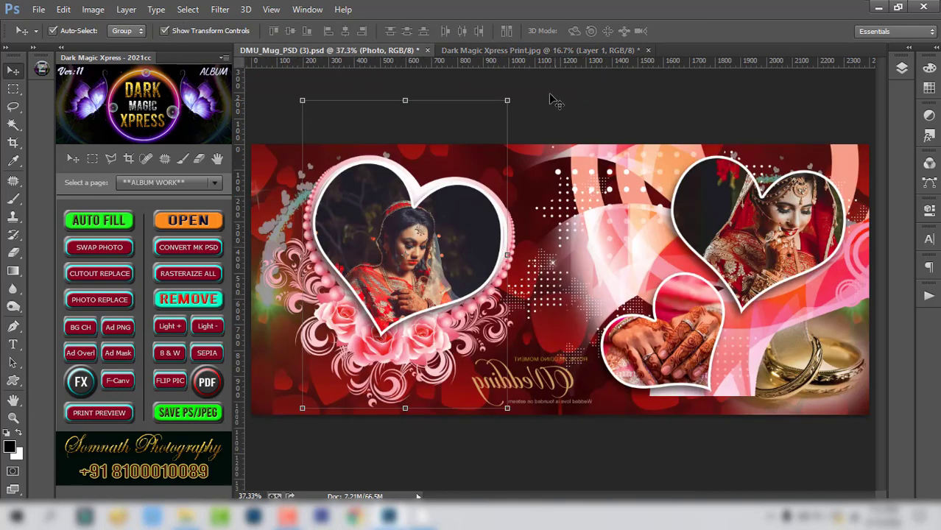
{"action": "left_click", "coordinate": [527, 50]}
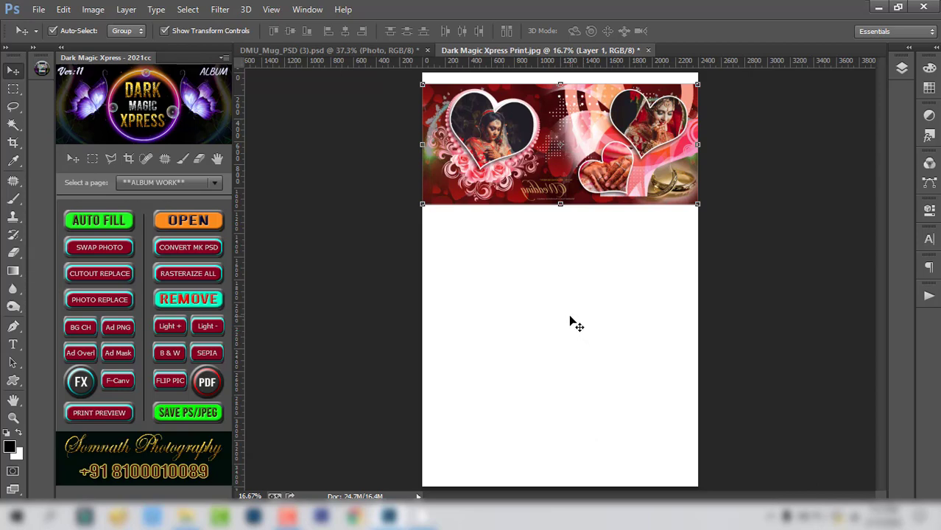
{"action": "left_click", "coordinate": [363, 54]}
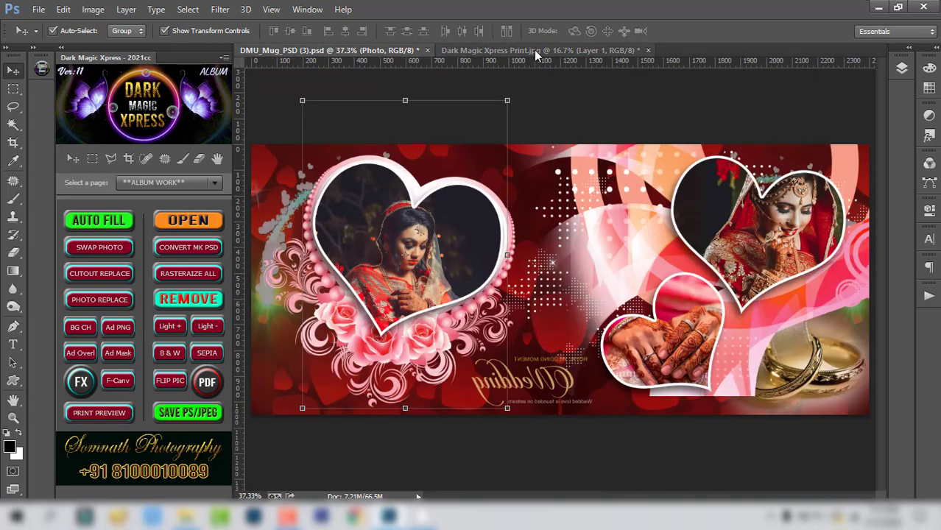
{"action": "left_click", "coordinate": [536, 52]}
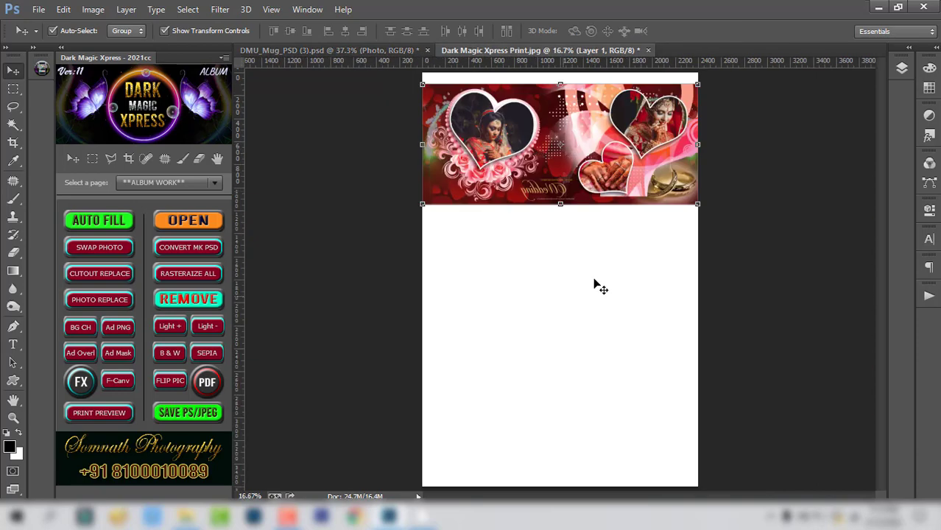
{"action": "left_click", "coordinate": [383, 51]}
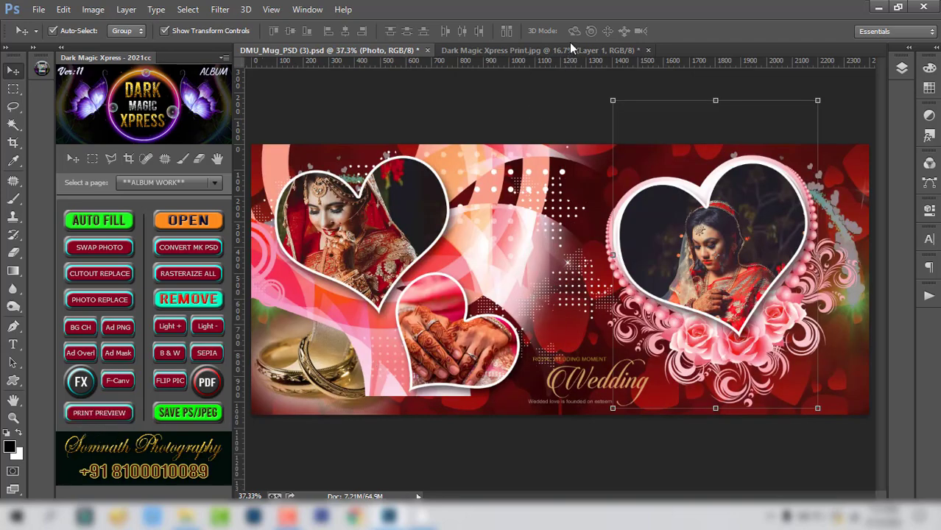
{"action": "left_click", "coordinate": [543, 51]}
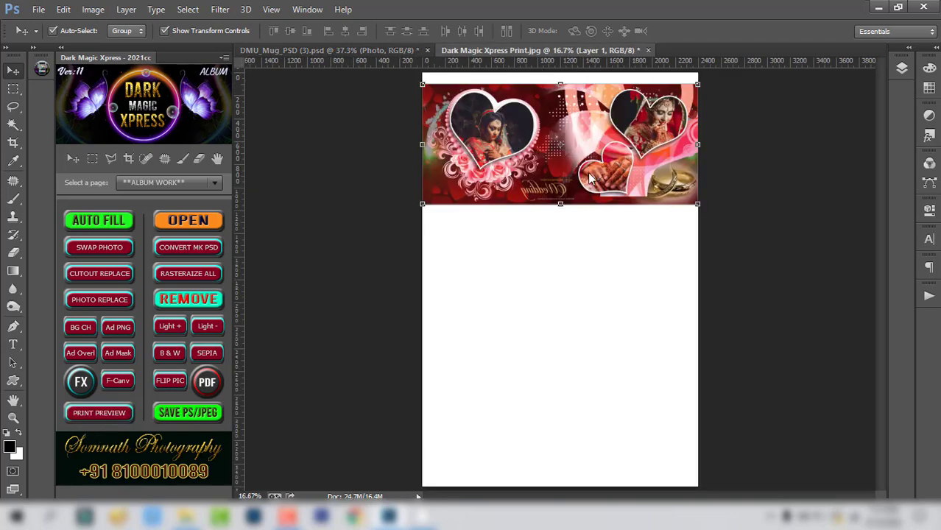
{"action": "left_click", "coordinate": [347, 50]}
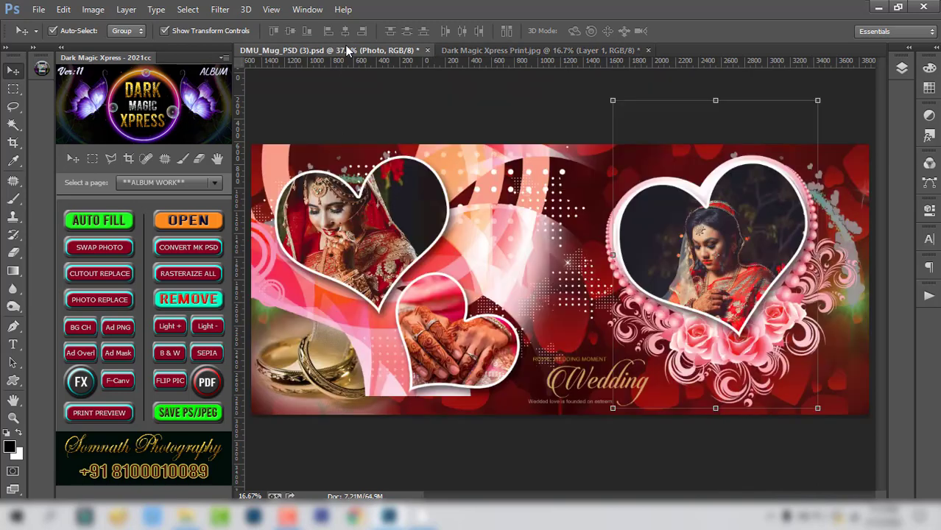
{"action": "left_click", "coordinate": [121, 417]}
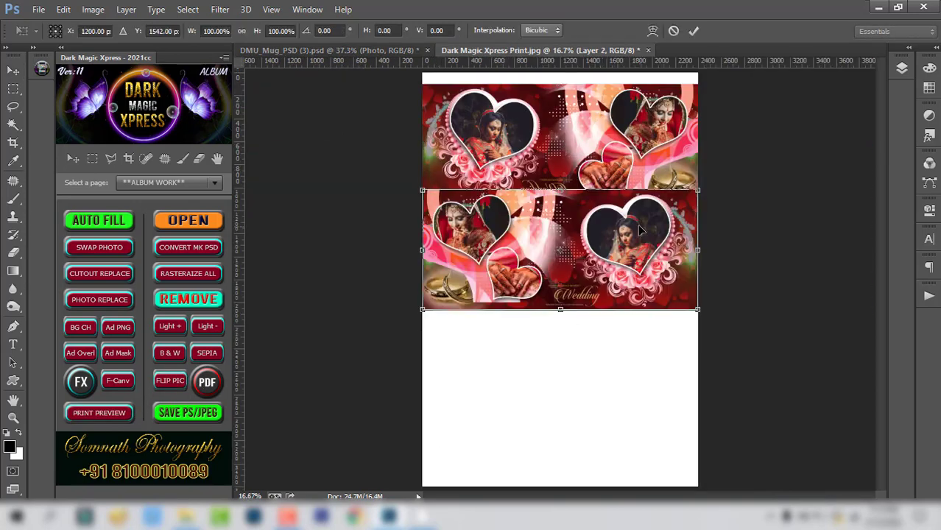
{"action": "left_click_drag", "start_coordinate": [632, 267], "coordinate": [631, 293]}
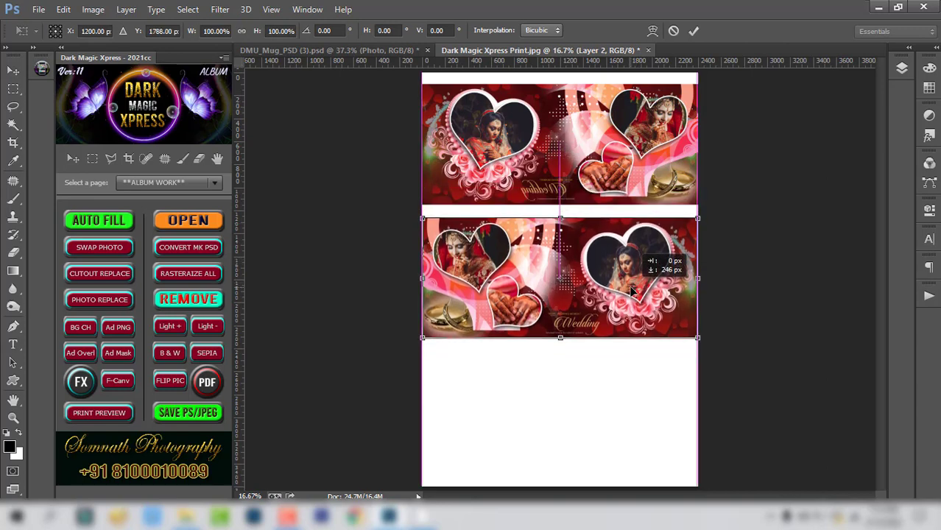
{"action": "key", "text": "Return"}
{"action": "left_click", "coordinate": [327, 50]}
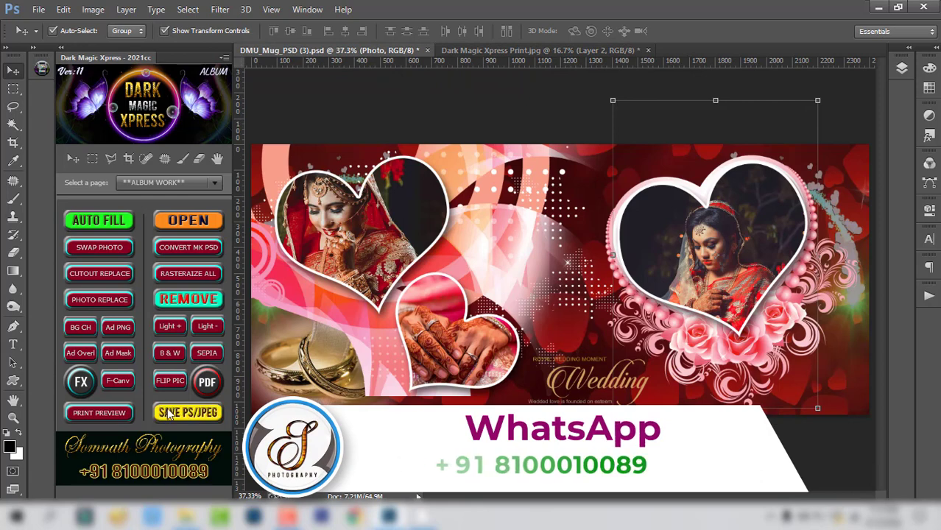
Swap the two left-heart photos and place this version at the bottom of the print page
{"action": "left_click", "coordinate": [404, 240]}
{"action": "key", "text": "ctrl+t"}
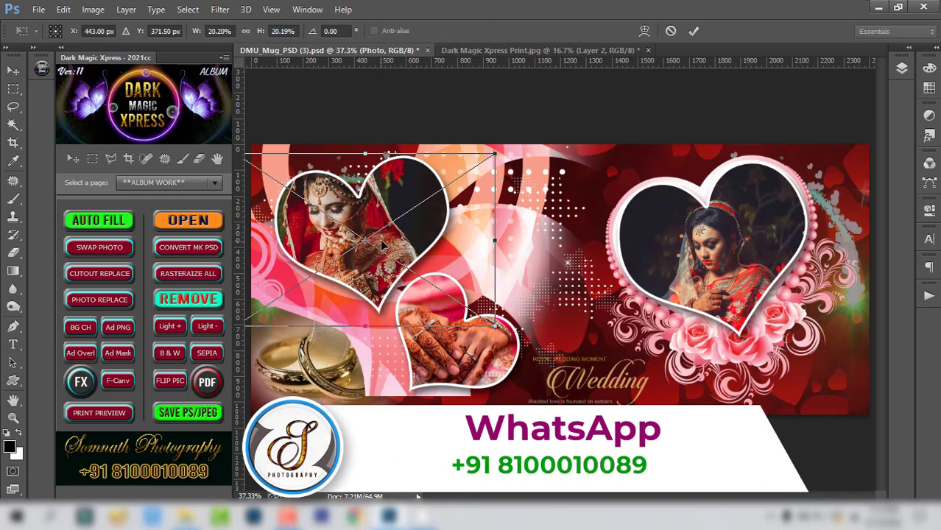
{"action": "key", "text": "Return"}
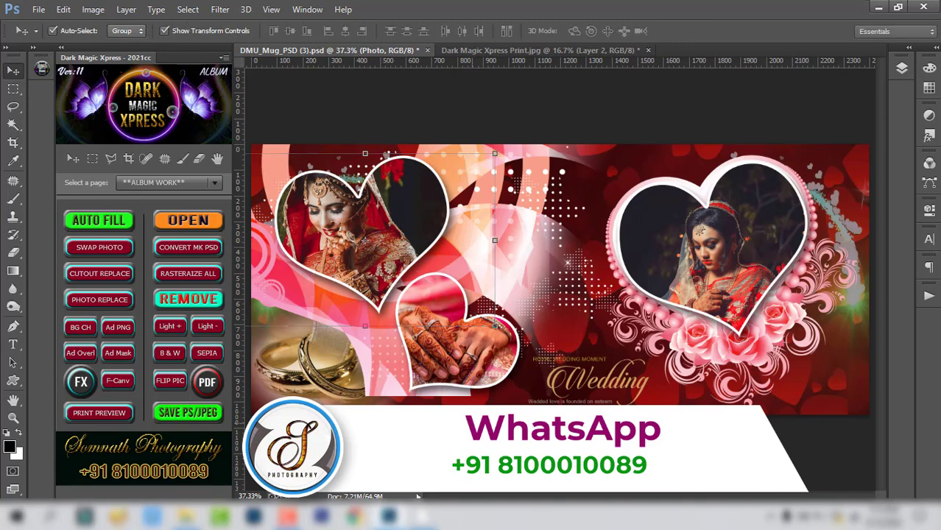
{"action": "left_click", "coordinate": [493, 374]}
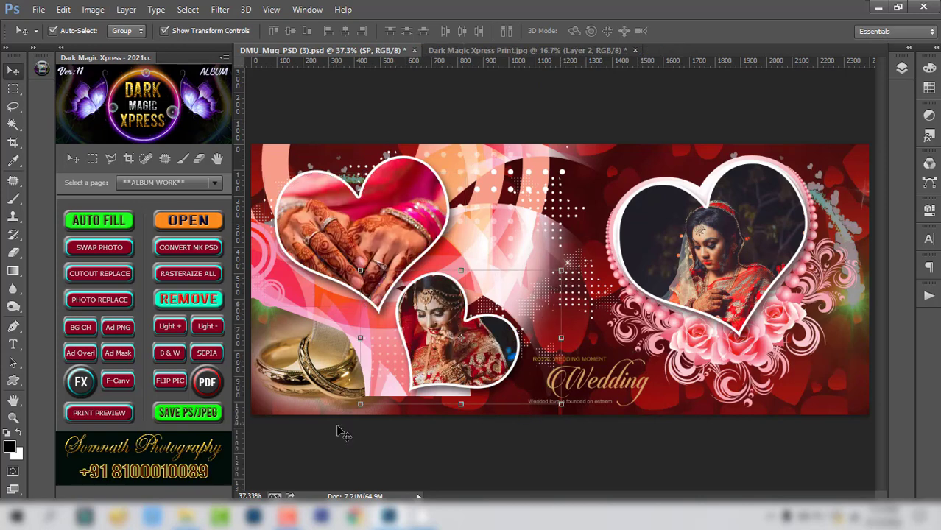
{"action": "left_click", "coordinate": [98, 414]}
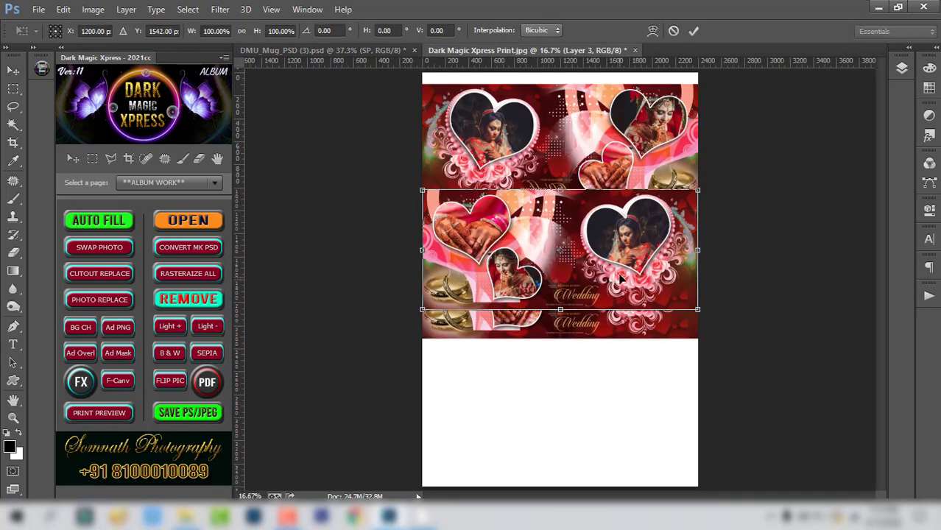
{"action": "left_click_drag", "start_coordinate": [620, 279], "coordinate": [622, 434]}
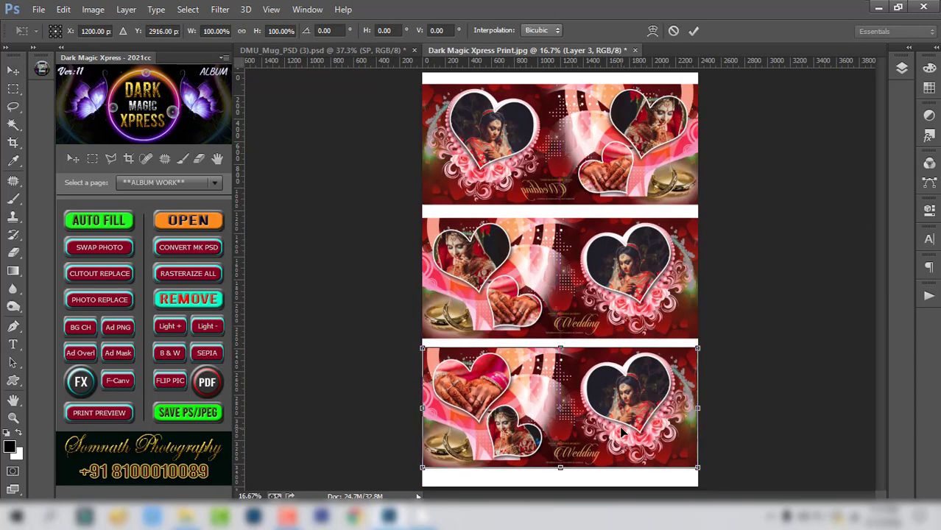
Commit the third copy's position on the print sheet and open the plugin's page list
{"action": "key", "text": "Return"}
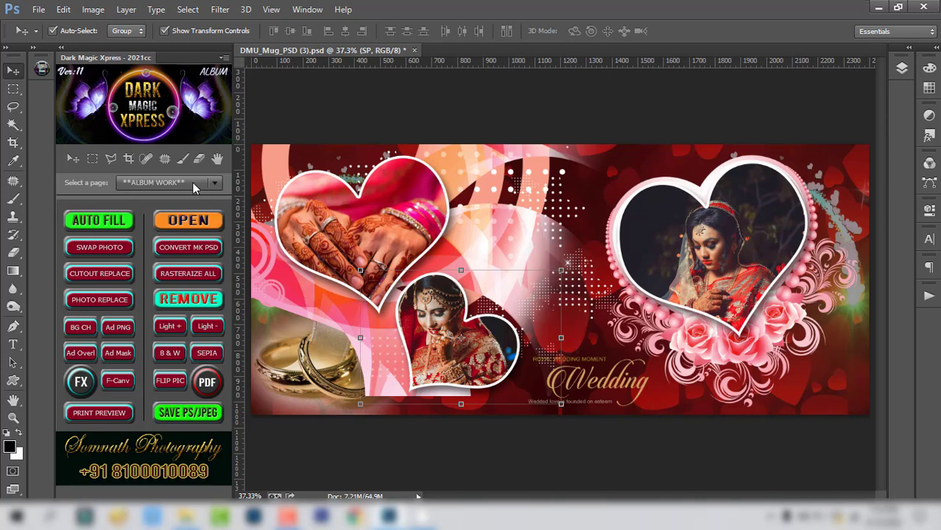
{"action": "left_click", "coordinate": [163, 184]}
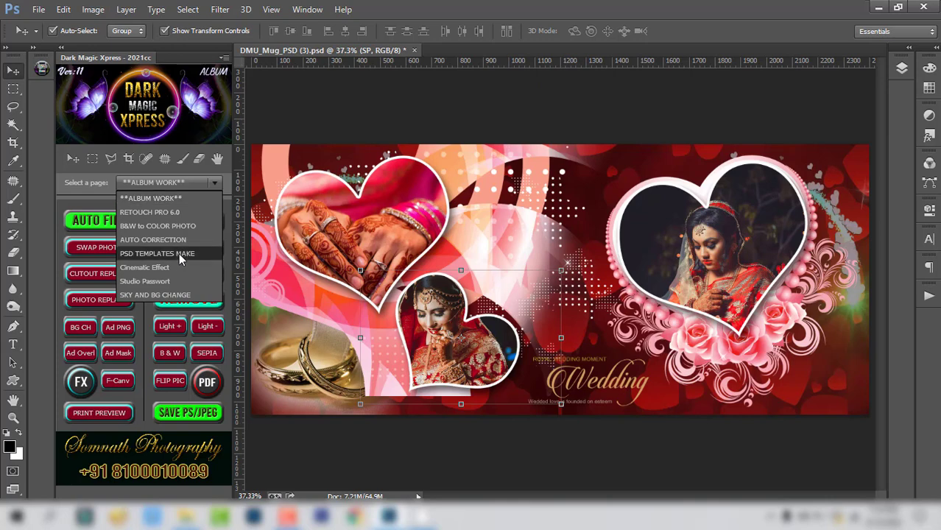
Create a new mug template page with a purple rounded rectangle at top left
{"action": "left_click", "coordinate": [179, 253]}
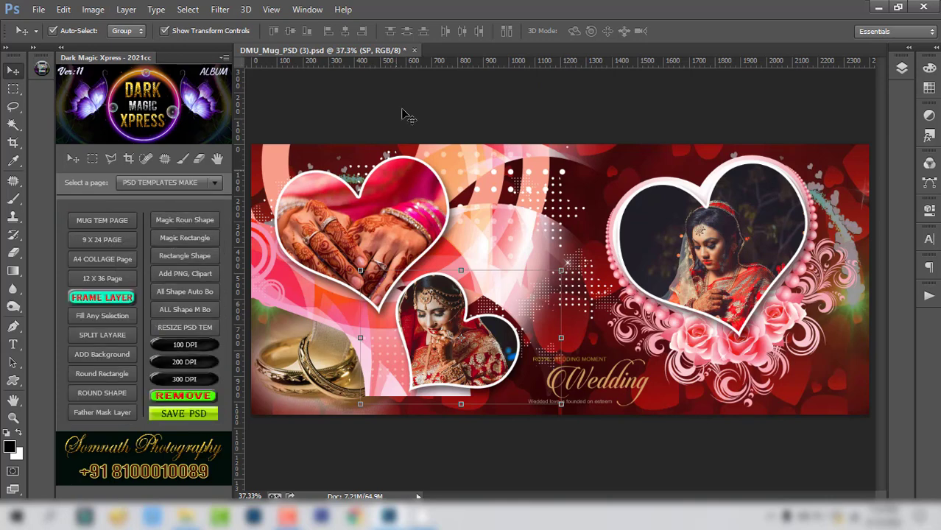
{"action": "left_click", "coordinate": [100, 219]}
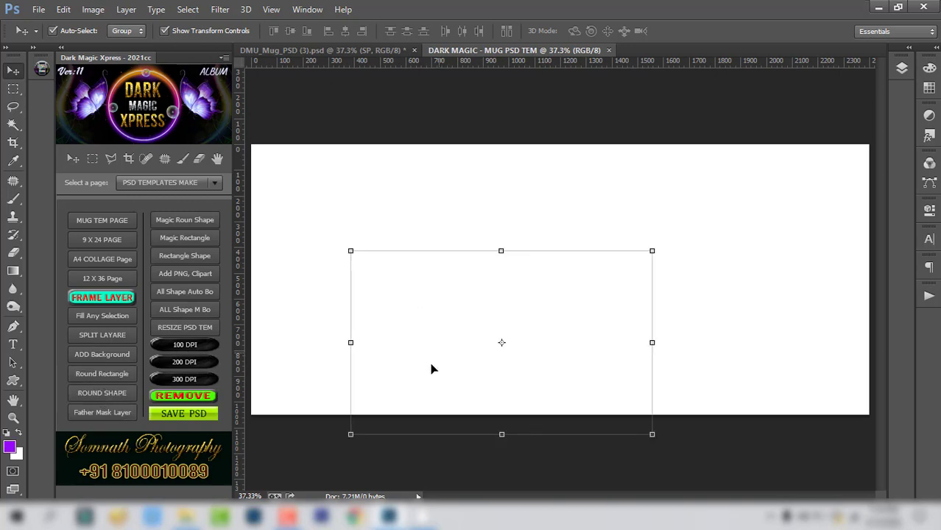
{"action": "left_click_drag", "start_coordinate": [441, 368], "coordinate": [361, 283]}
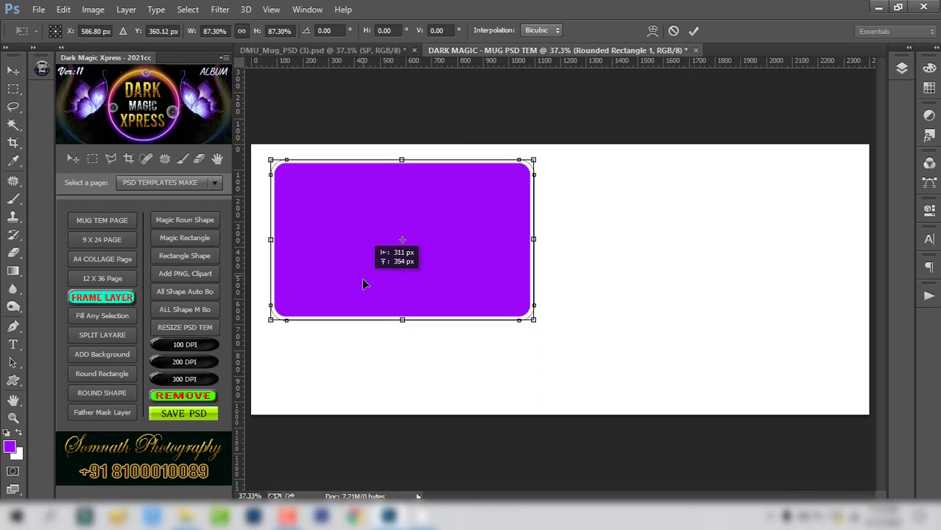
{"action": "left_click_drag", "start_coordinate": [533, 320], "coordinate": [503, 302]}
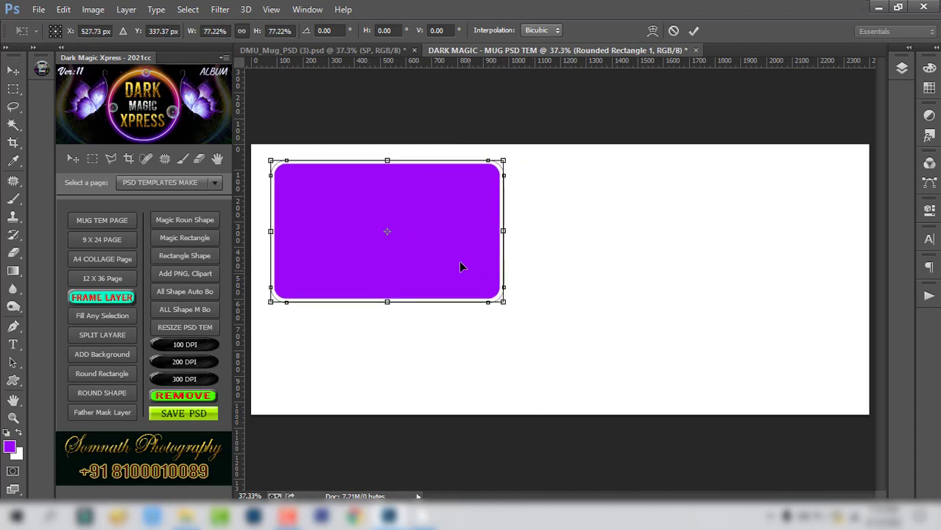
{"action": "key", "text": "Return"}
Add a large purple circle at right plus a smaller overlapping one, then select the Background layer
{"action": "left_click", "coordinate": [111, 393]}
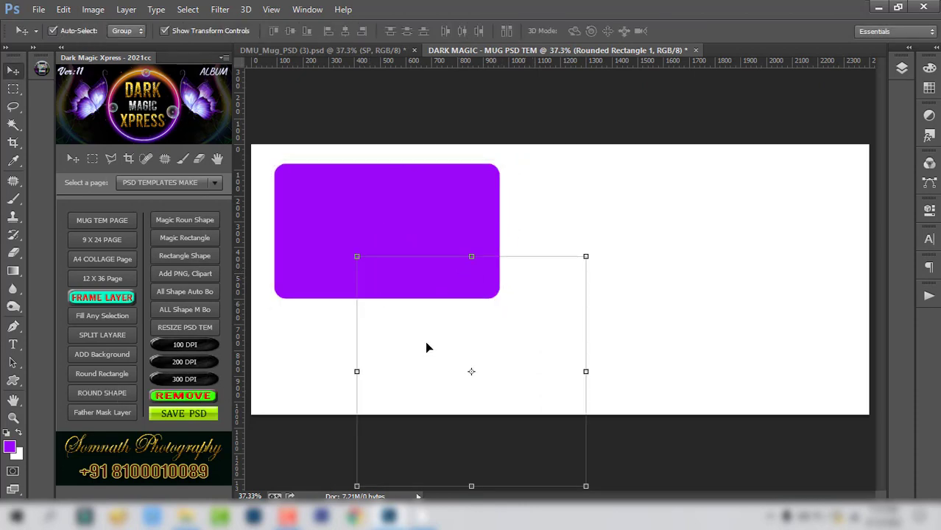
{"action": "left_click_drag", "start_coordinate": [402, 386], "coordinate": [706, 287]}
{"action": "key", "text": "Return"}
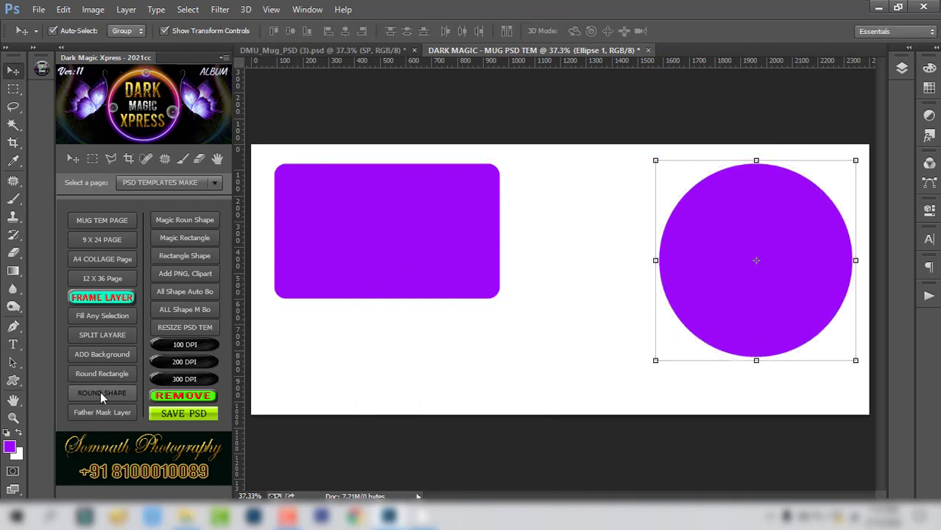
{"action": "left_click", "coordinate": [102, 395]}
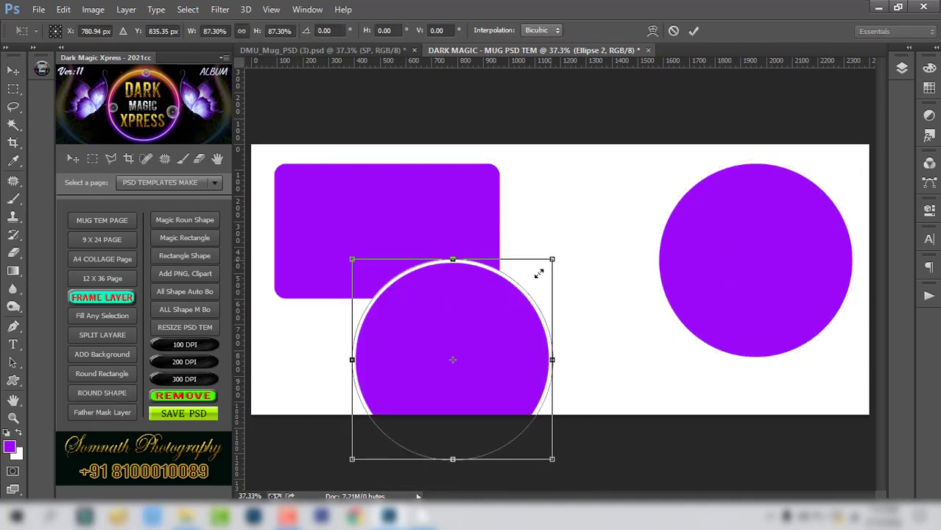
{"action": "left_click_drag", "start_coordinate": [539, 273], "coordinate": [485, 329]}
{"action": "left_click_drag", "start_coordinate": [431, 379], "coordinate": [642, 306]}
{"action": "left_click_drag", "start_coordinate": [704, 241], "coordinate": [686, 257]}
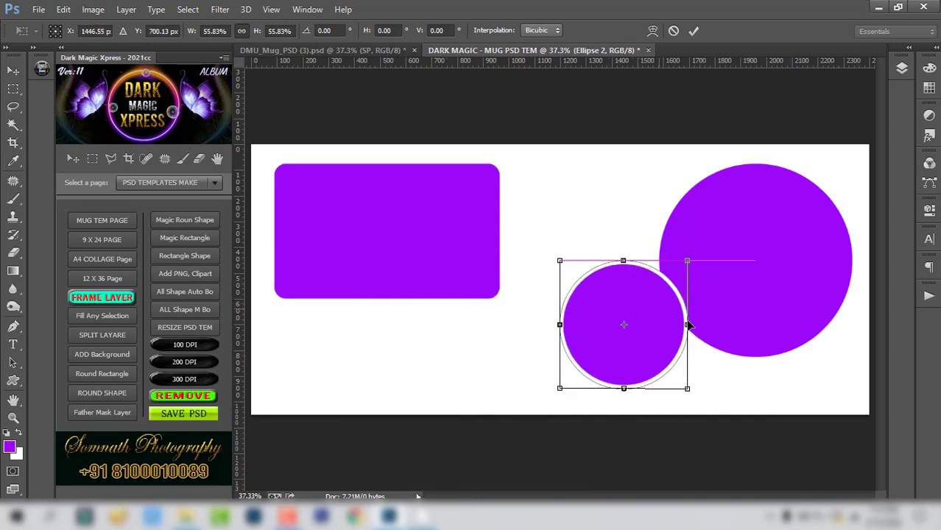
{"action": "left_click_drag", "start_coordinate": [658, 313], "coordinate": [691, 325]}
{"action": "key", "text": "Return"}
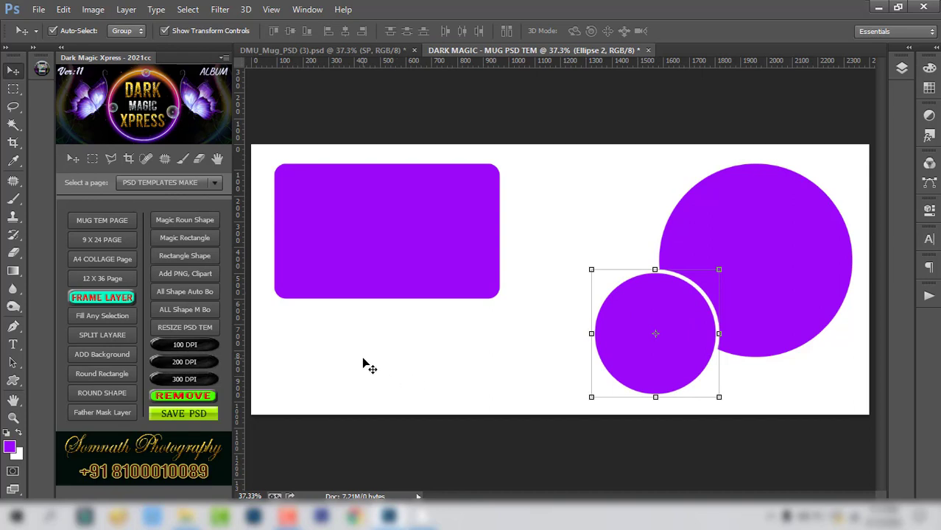
{"action": "right_click", "coordinate": [365, 360]}
{"action": "left_click", "coordinate": [382, 370]}
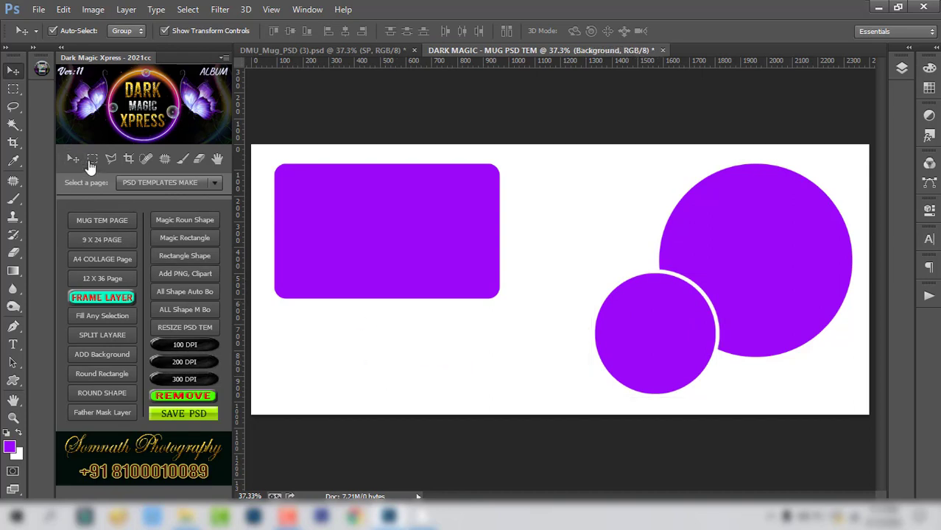
Draw five rectangular strips across the mug template and fill them with black
{"action": "left_click", "coordinate": [90, 161]}
{"action": "left_click_drag", "start_coordinate": [335, 418], "coordinate": [338, 436]}
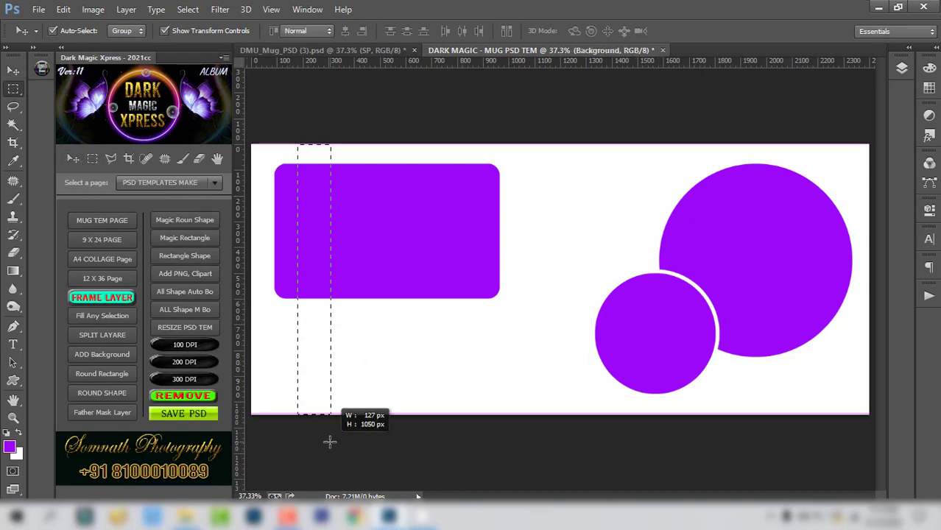
{"action": "left_click_drag", "start_coordinate": [459, 233], "coordinate": [738, 244]}
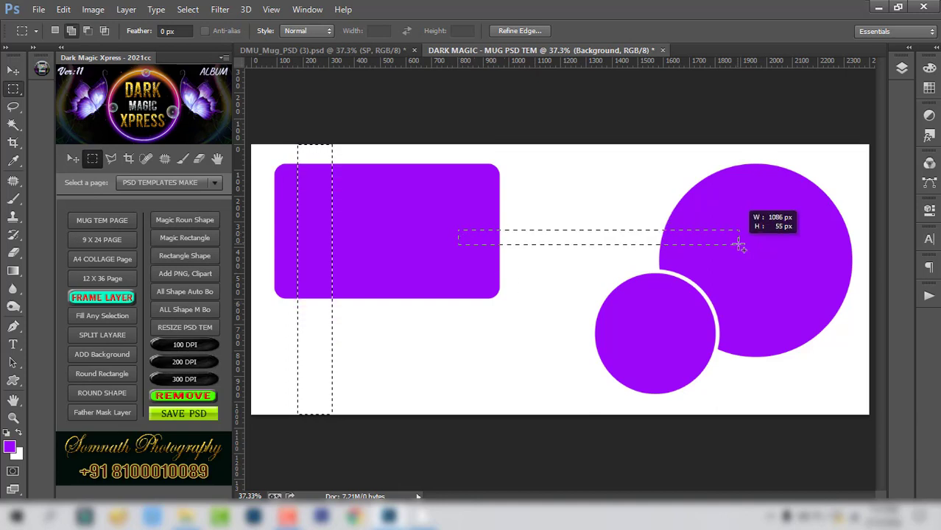
{"action": "left_click_drag", "start_coordinate": [651, 361], "coordinate": [672, 430]}
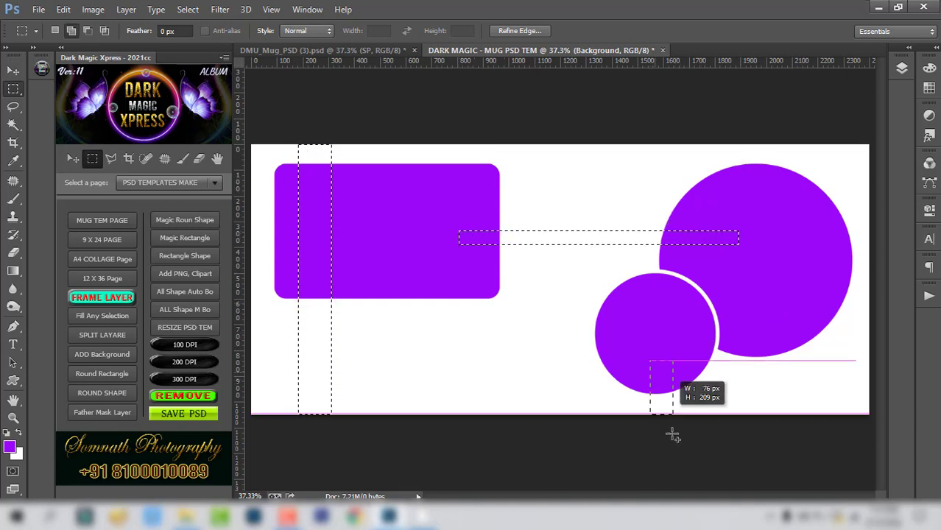
{"action": "left_click_drag", "start_coordinate": [767, 138], "coordinate": [805, 453]}
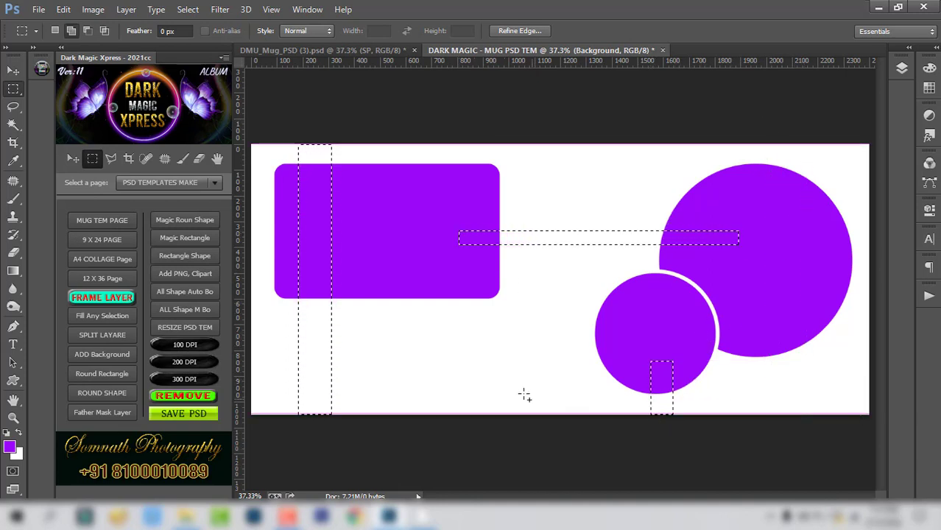
{"action": "left_click_drag", "start_coordinate": [426, 278], "coordinate": [441, 439]}
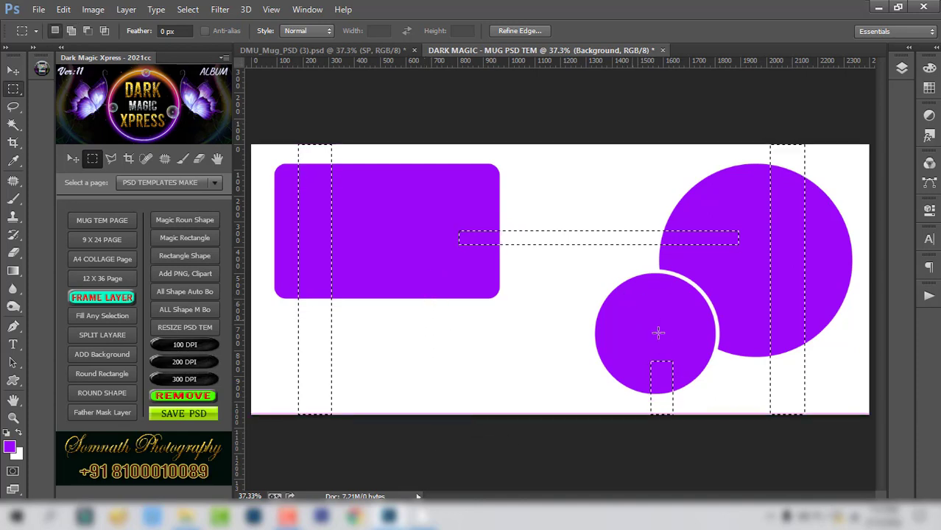
{"action": "left_click", "coordinate": [89, 316]}
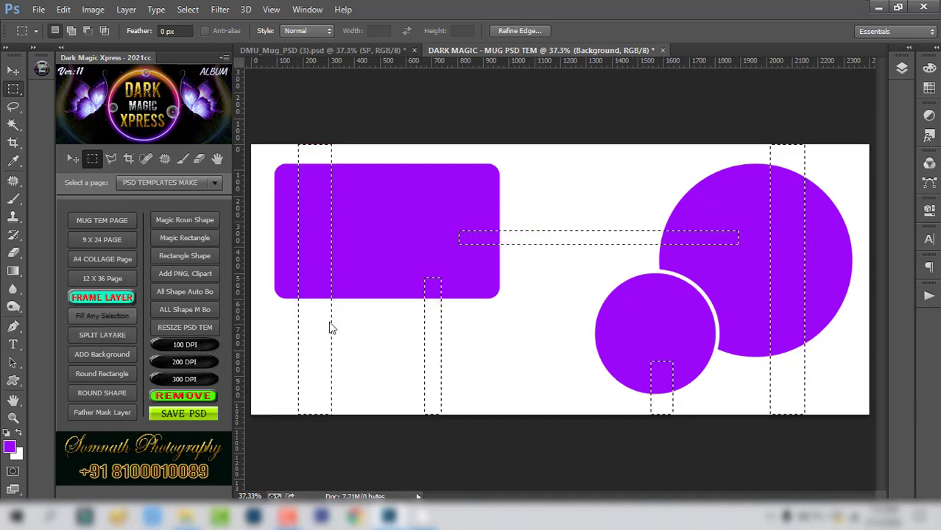
Apply a pink cherry-blossom pattern style from the Styles panel to the black bars
{"action": "left_click", "coordinate": [929, 137]}
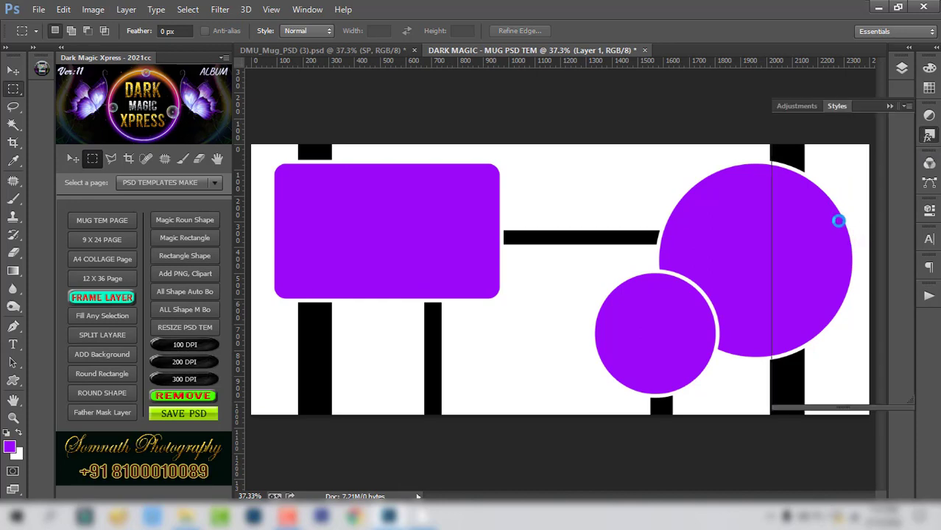
{"action": "scroll", "coordinate": [854, 287], "scroll_direction": "down", "scroll_amount": 2}
{"action": "scroll", "coordinate": [832, 306], "scroll_direction": "down", "scroll_amount": 3}
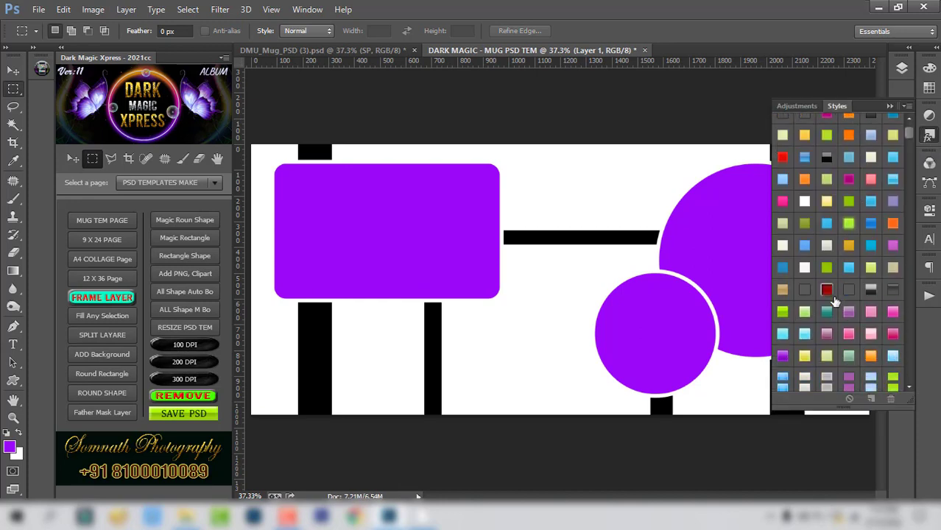
{"action": "scroll", "coordinate": [832, 303], "scroll_direction": "down", "scroll_amount": 3}
{"action": "scroll", "coordinate": [848, 305], "scroll_direction": "down", "scroll_amount": 1}
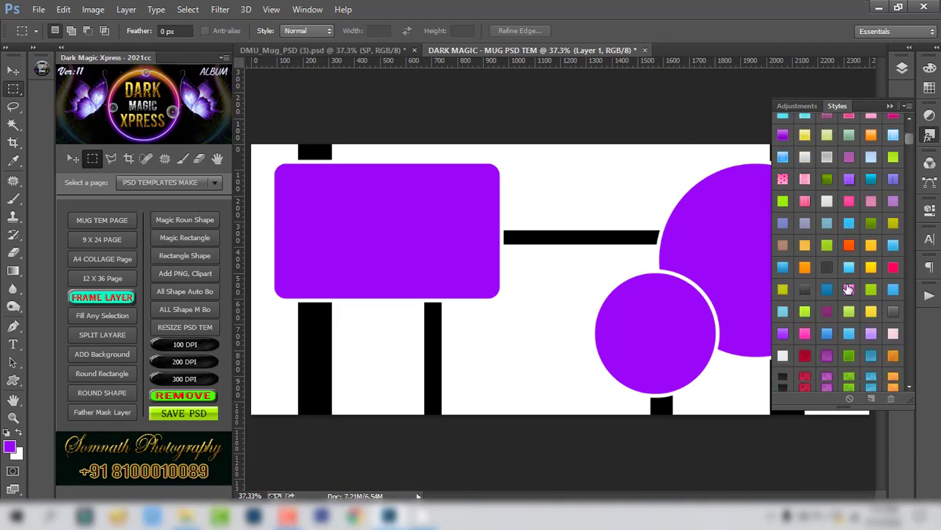
{"action": "scroll", "coordinate": [848, 298], "scroll_direction": "down", "scroll_amount": 2}
{"action": "scroll", "coordinate": [848, 291], "scroll_direction": "down", "scroll_amount": 2}
{"action": "scroll", "coordinate": [847, 289], "scroll_direction": "down", "scroll_amount": 2}
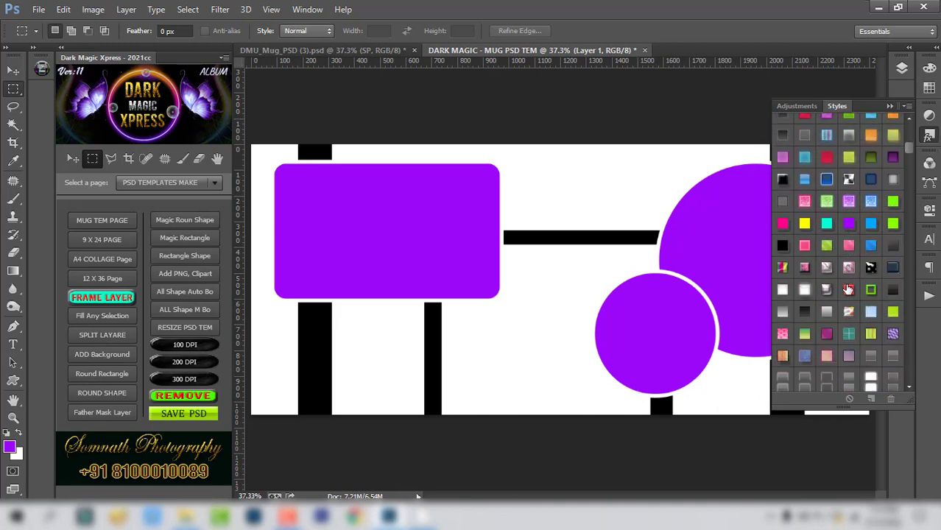
{"action": "scroll", "coordinate": [835, 281], "scroll_direction": "down", "scroll_amount": 2}
{"action": "left_click", "coordinate": [803, 256]}
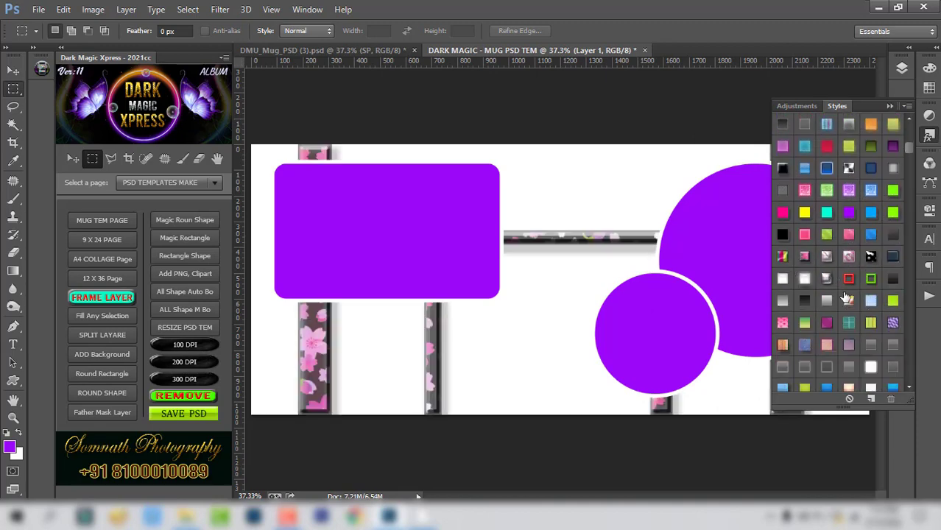
Try blue gradient, rainbow and purple splotch styles, settling on a leopard-print style for the bars
{"action": "scroll", "coordinate": [844, 294], "scroll_direction": "down", "scroll_amount": 2}
{"action": "scroll", "coordinate": [844, 293], "scroll_direction": "down", "scroll_amount": 2}
{"action": "scroll", "coordinate": [843, 287], "scroll_direction": "down", "scroll_amount": 3}
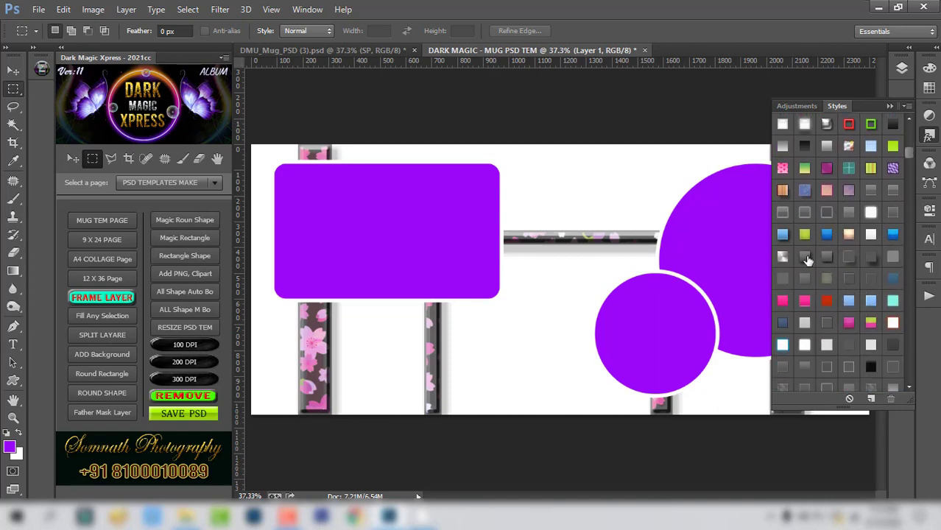
{"action": "left_click", "coordinate": [826, 235]}
{"action": "scroll", "coordinate": [836, 269], "scroll_direction": "down", "scroll_amount": 1}
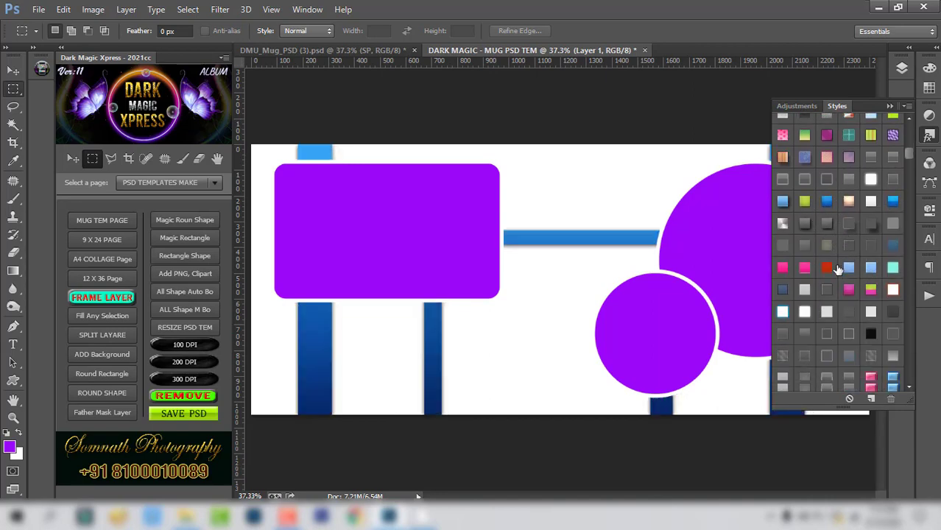
{"action": "scroll", "coordinate": [837, 269], "scroll_direction": "down", "scroll_amount": 3}
{"action": "scroll", "coordinate": [837, 268], "scroll_direction": "down", "scroll_amount": 1}
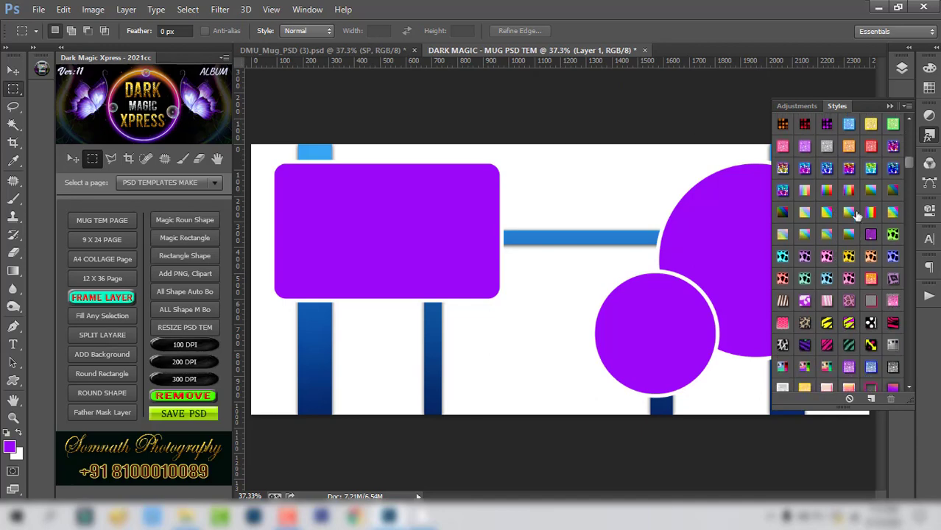
{"action": "left_click", "coordinate": [848, 190]}
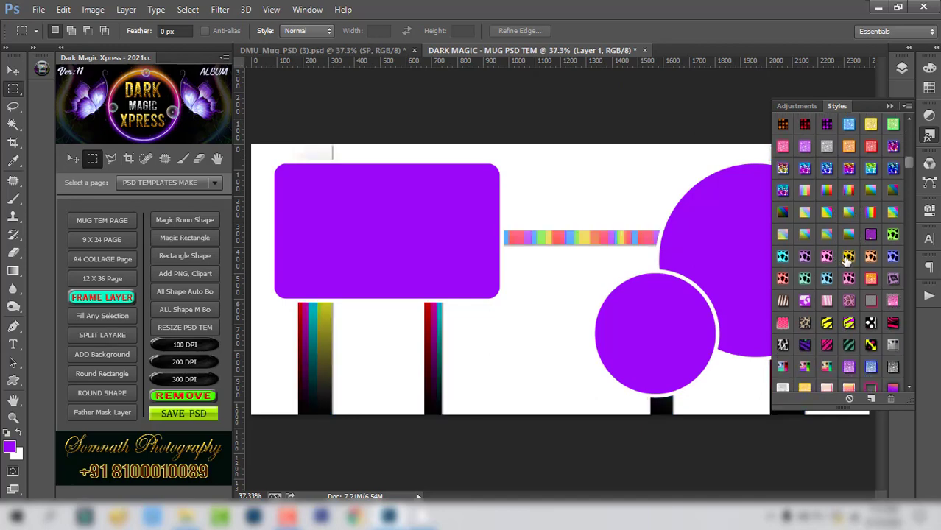
{"action": "left_click", "coordinate": [804, 300]}
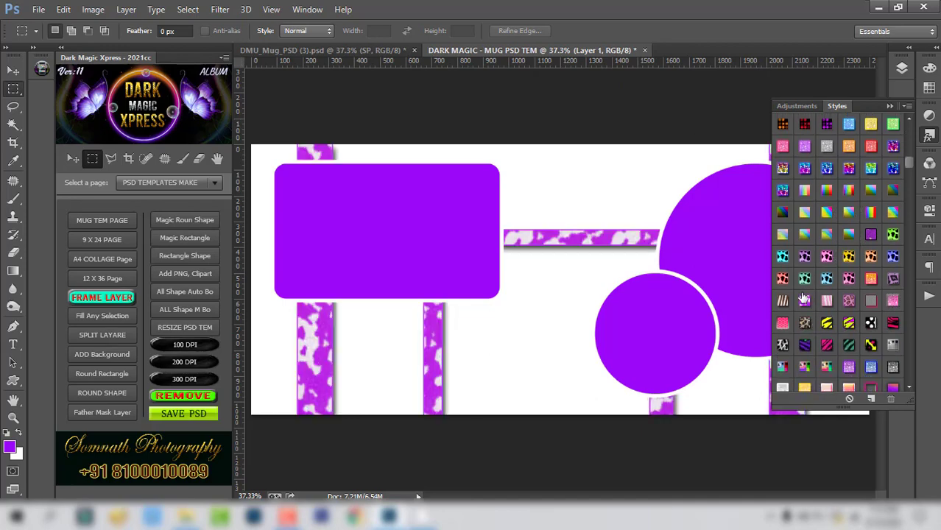
{"action": "left_click", "coordinate": [848, 301]}
Open DMU_BG (127) from D: > DARK MAGIC _DATA FILE > DARK MAGIC XPRESS DATA > WEDDING BACKGROUND
{"action": "left_click", "coordinate": [888, 109]}
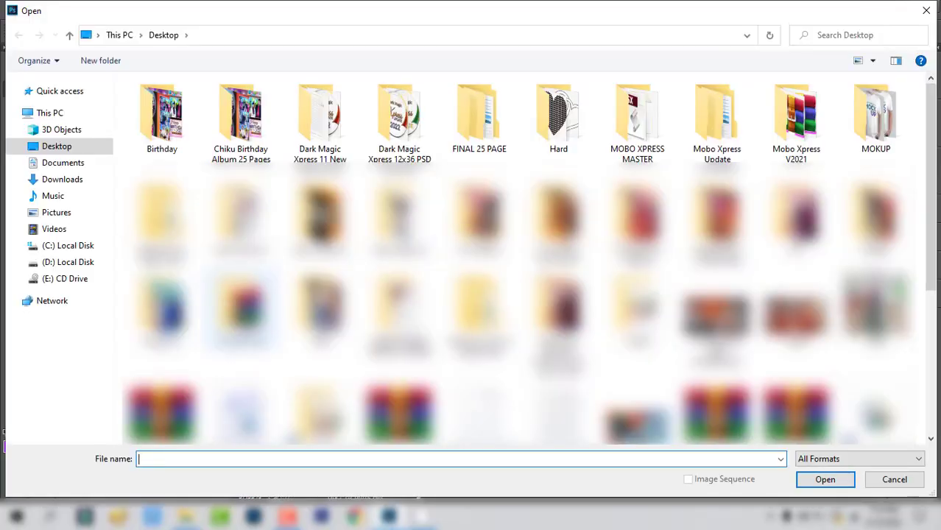
{"action": "left_click", "coordinate": [66, 264]}
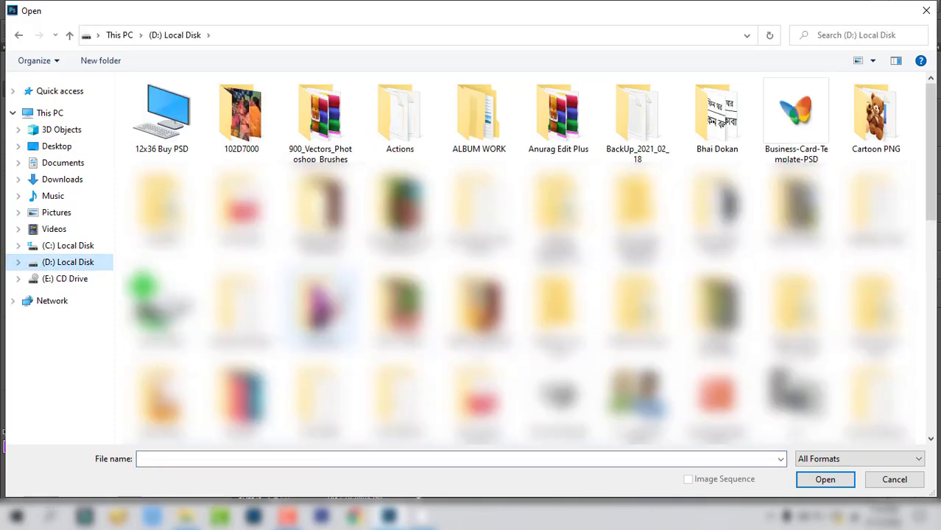
{"action": "double_click", "coordinate": [242, 302]}
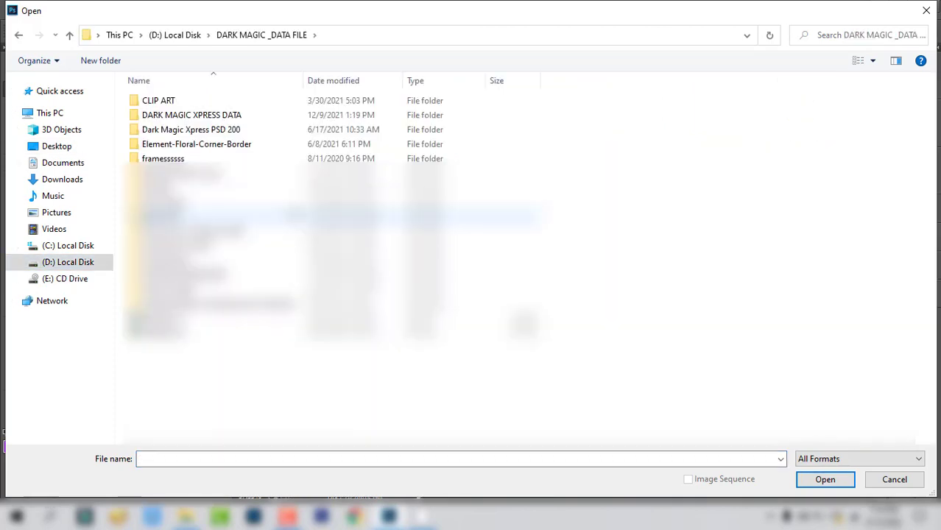
{"action": "double_click", "coordinate": [195, 118]}
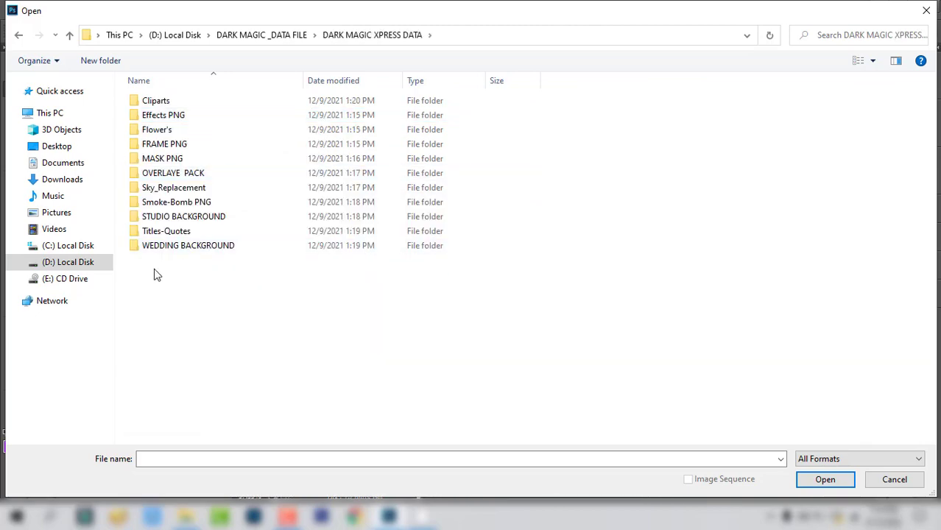
{"action": "double_click", "coordinate": [200, 249]}
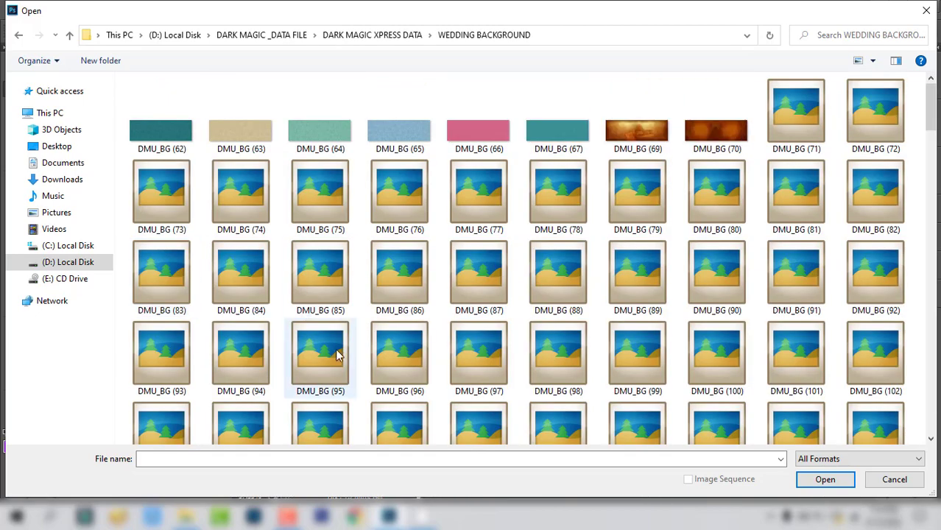
{"action": "scroll", "coordinate": [618, 314], "scroll_direction": "down", "scroll_amount": 3}
{"action": "scroll", "coordinate": [600, 316], "scroll_direction": "down", "scroll_amount": 4}
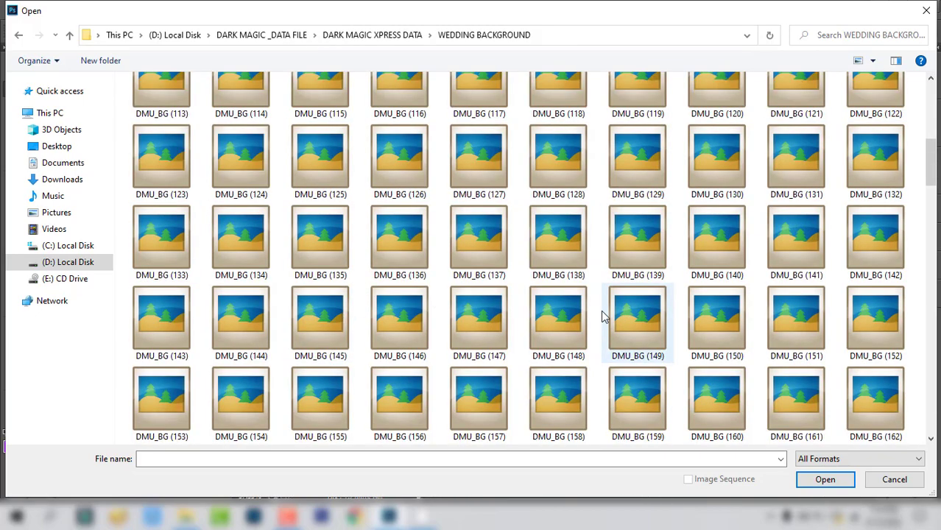
{"action": "scroll", "coordinate": [600, 315], "scroll_direction": "up", "scroll_amount": 5}
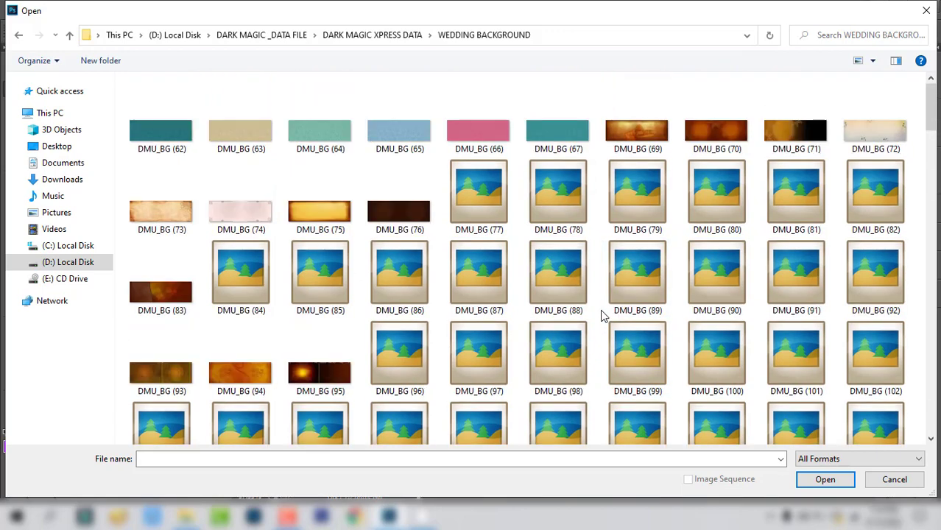
{"action": "scroll", "coordinate": [601, 315], "scroll_direction": "down", "scroll_amount": 1}
{"action": "scroll", "coordinate": [600, 315], "scroll_direction": "down", "scroll_amount": 3}
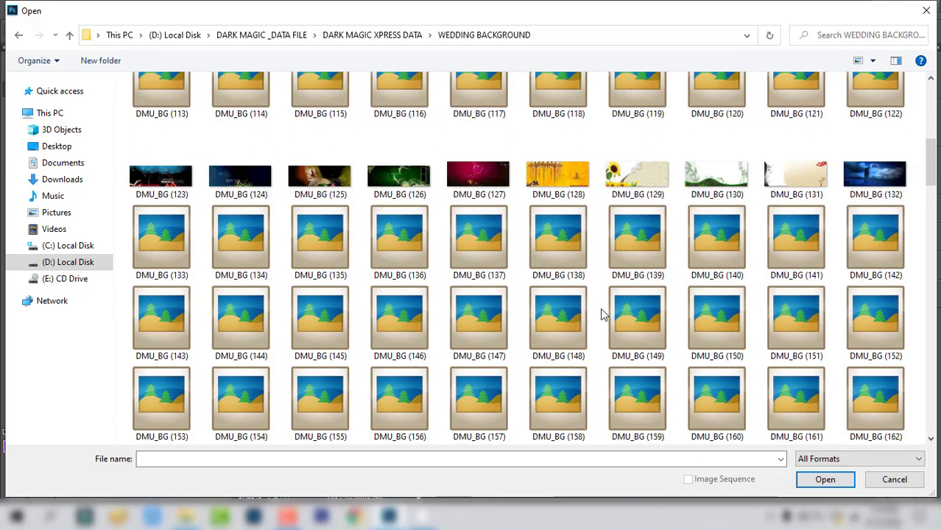
{"action": "double_click", "coordinate": [485, 184]}
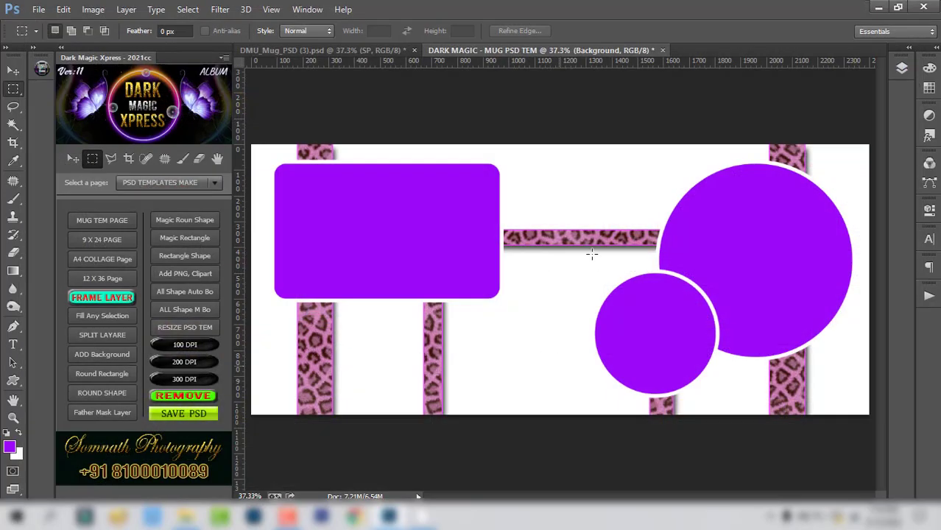
Copy the whole DMU_BG (127) image and paste it into the mug template behind the shapes
{"action": "key", "text": "ctrl+a"}
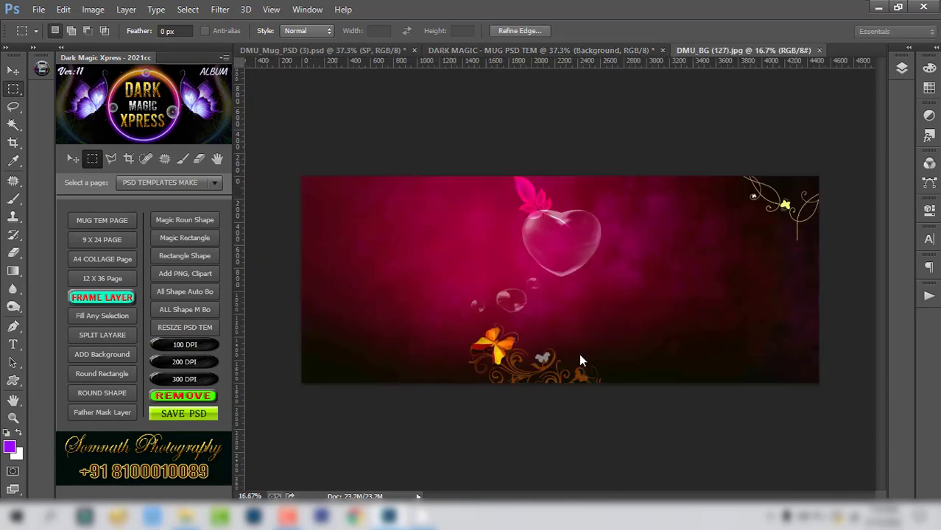
{"action": "key", "text": "ctrl+w"}
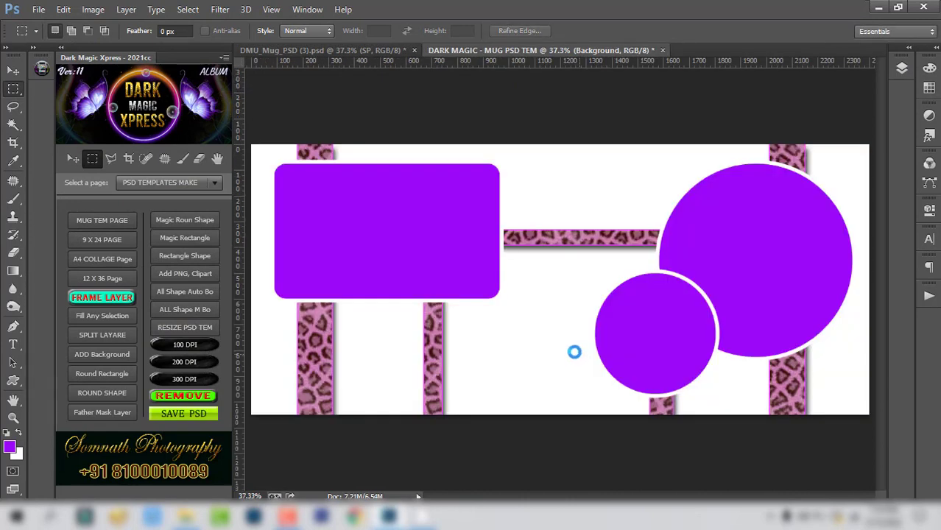
{"action": "key", "text": "ctrl+v"}
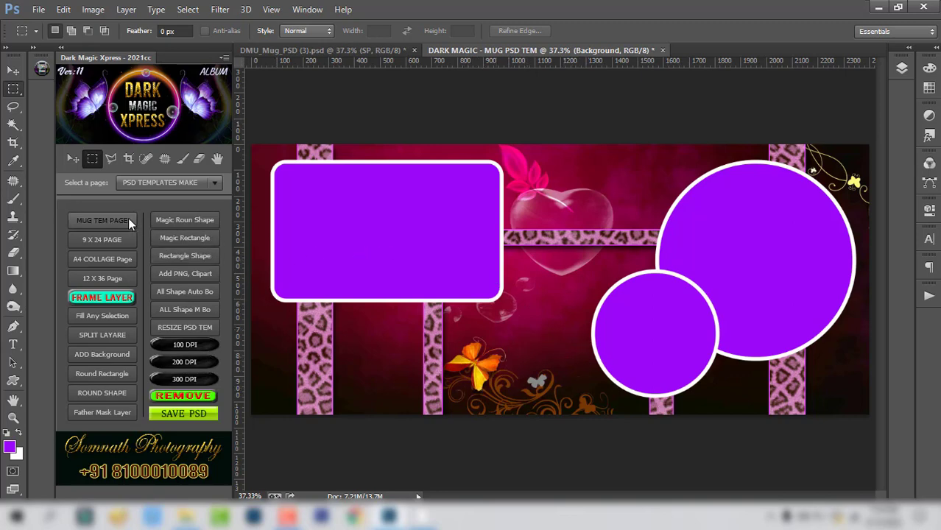
{"action": "left_click", "coordinate": [15, 344]}
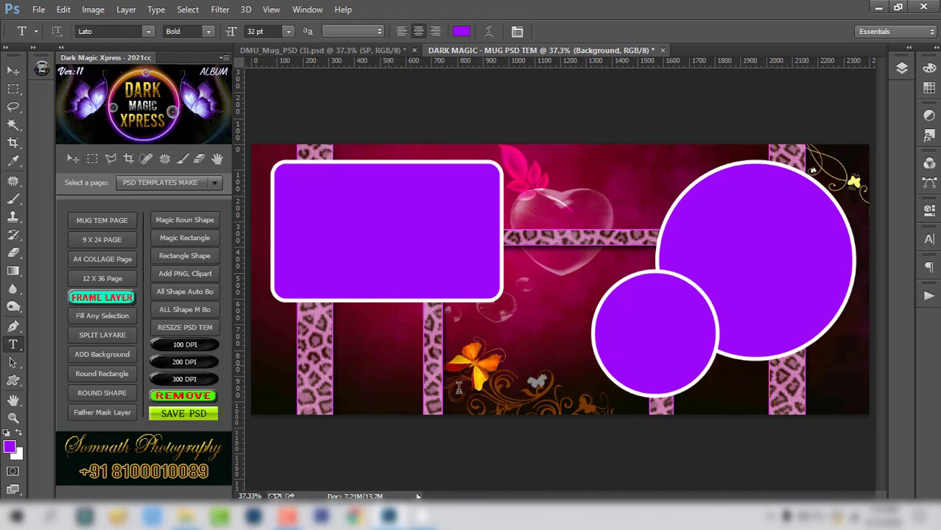
Type 'Happy Wedding' in the lower middle of the design, shift it right, and commit it
{"action": "left_click", "coordinate": [458, 388]}
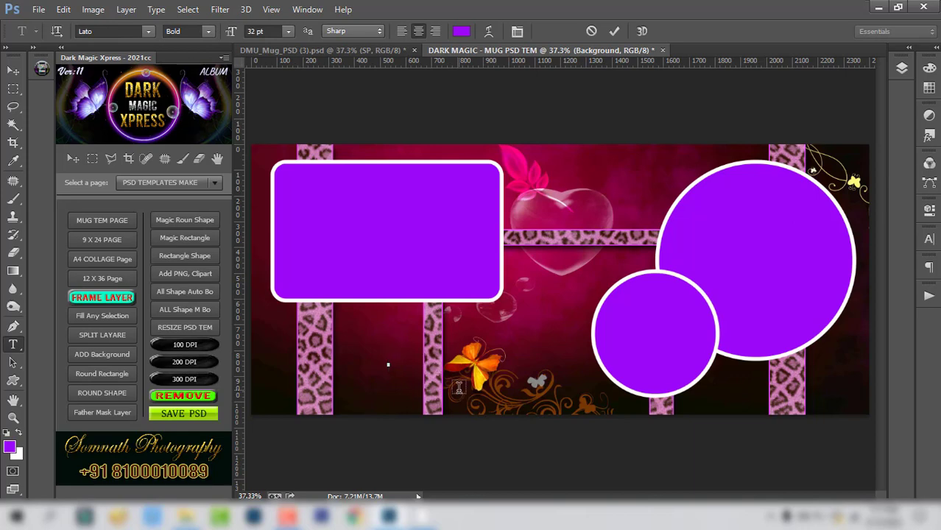
{"action": "type", "text": "Happy"}
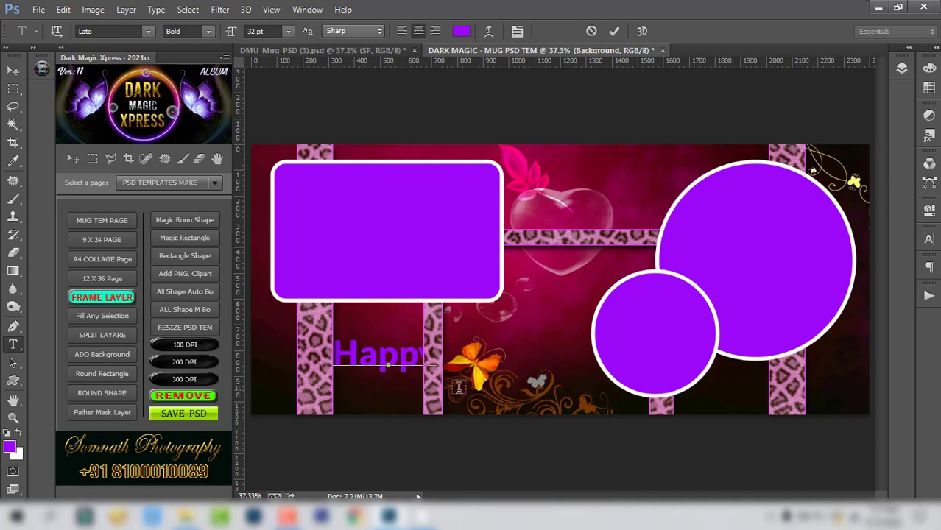
{"action": "type", "text": " Weddin"}
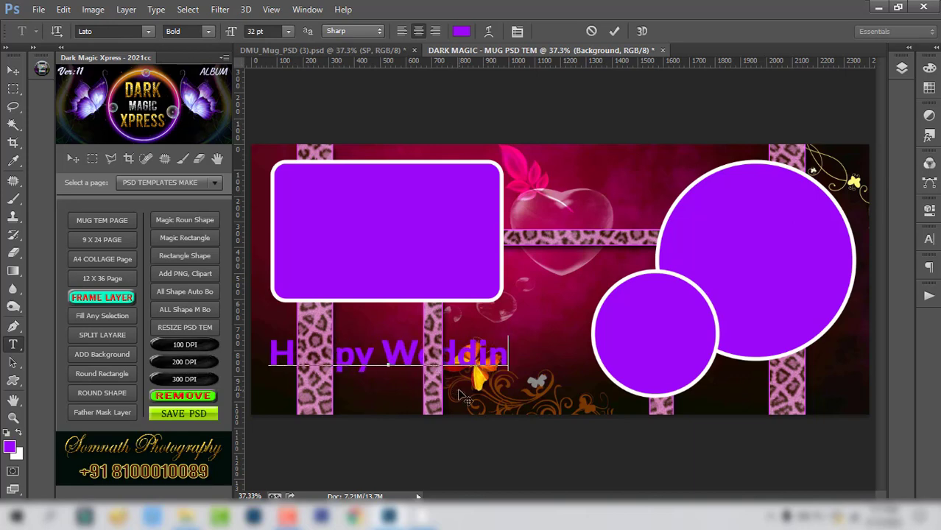
{"action": "type", "text": "g"}
{"action": "left_click_drag", "start_coordinate": [480, 416], "coordinate": [552, 416]}
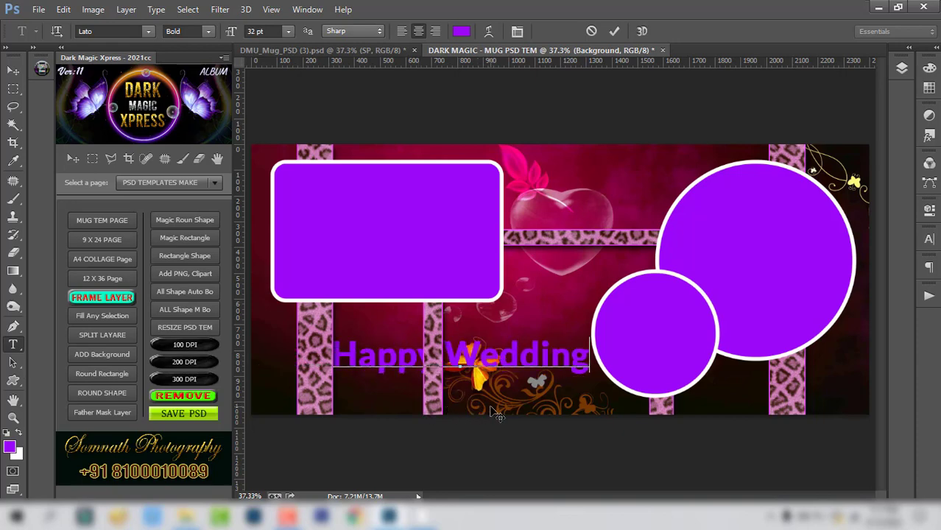
{"action": "left_click", "coordinate": [615, 31]}
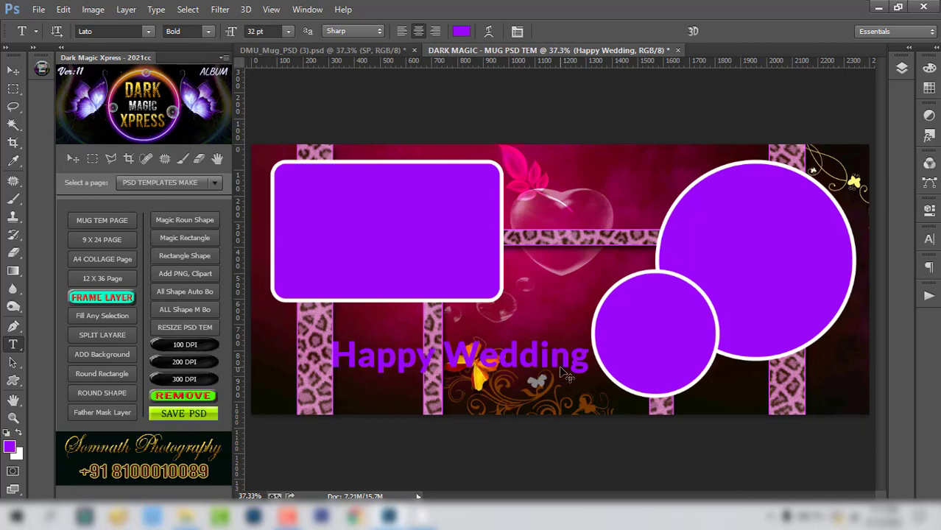
Try red glow and white outline styles on the text, ending with a silver chrome style
{"action": "left_click", "coordinate": [929, 136]}
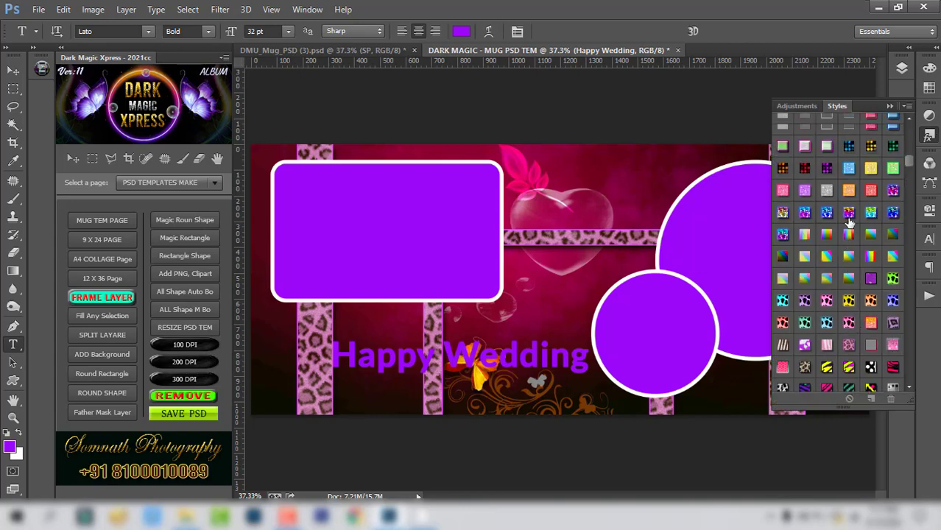
{"action": "scroll", "coordinate": [853, 272], "scroll_direction": "up", "scroll_amount": 5}
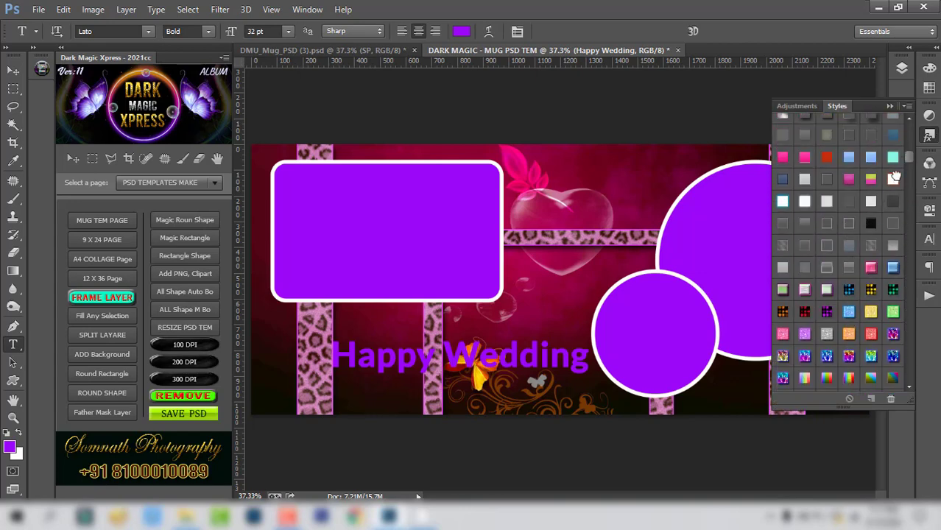
{"action": "left_click", "coordinate": [893, 177]}
{"action": "scroll", "coordinate": [847, 243], "scroll_direction": "up", "scroll_amount": 2}
{"action": "scroll", "coordinate": [847, 243], "scroll_direction": "up", "scroll_amount": 3}
{"action": "scroll", "coordinate": [839, 228], "scroll_direction": "up", "scroll_amount": 3}
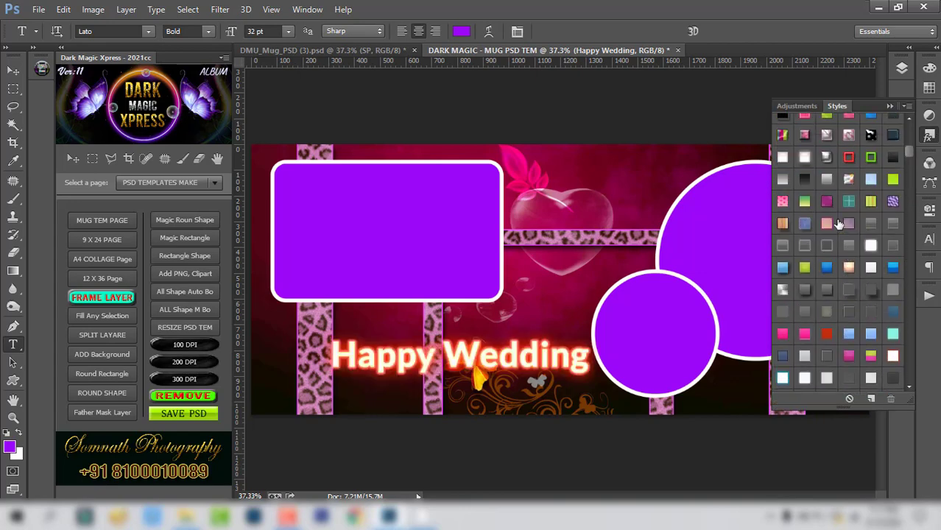
{"action": "left_click", "coordinate": [849, 243]}
{"action": "scroll", "coordinate": [849, 243], "scroll_direction": "up", "scroll_amount": 2}
{"action": "scroll", "coordinate": [849, 244], "scroll_direction": "up", "scroll_amount": 3}
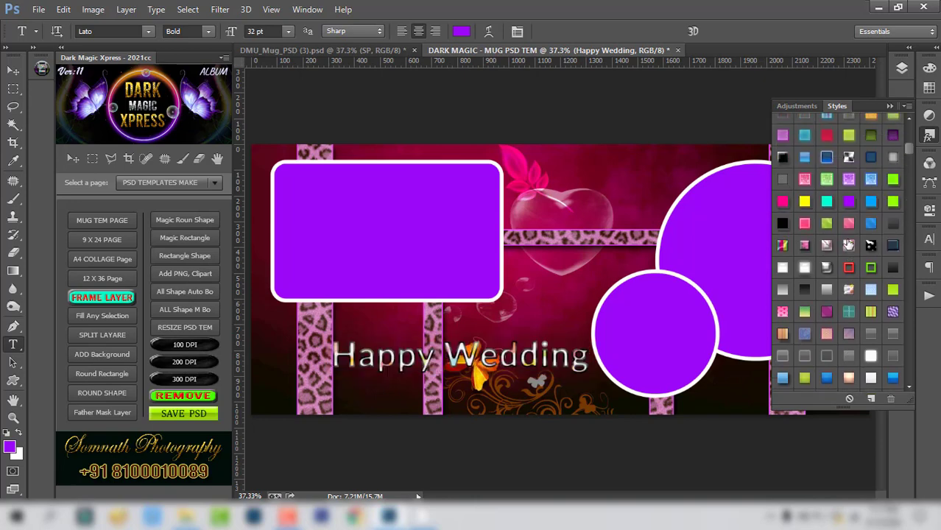
{"action": "left_click", "coordinate": [847, 290]}
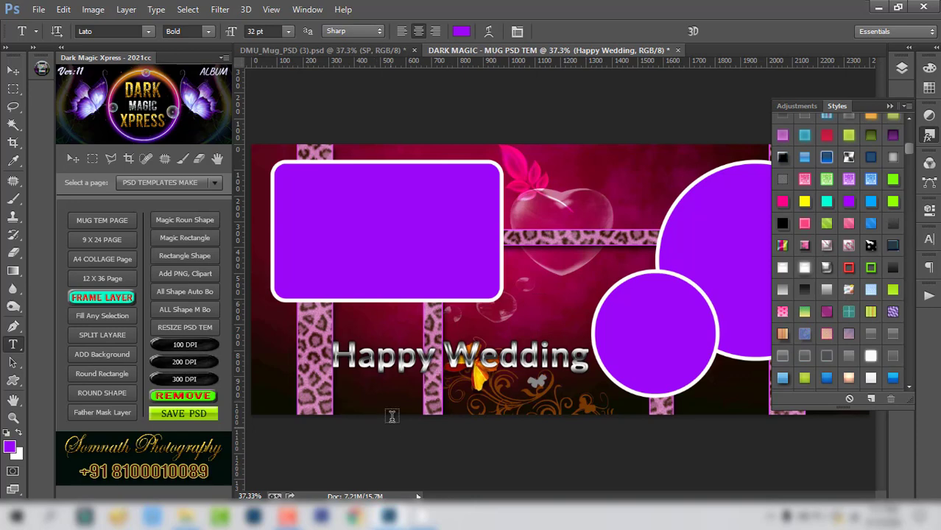
{"action": "left_click", "coordinate": [473, 354]}
{"action": "key", "text": "ctrl+a"}
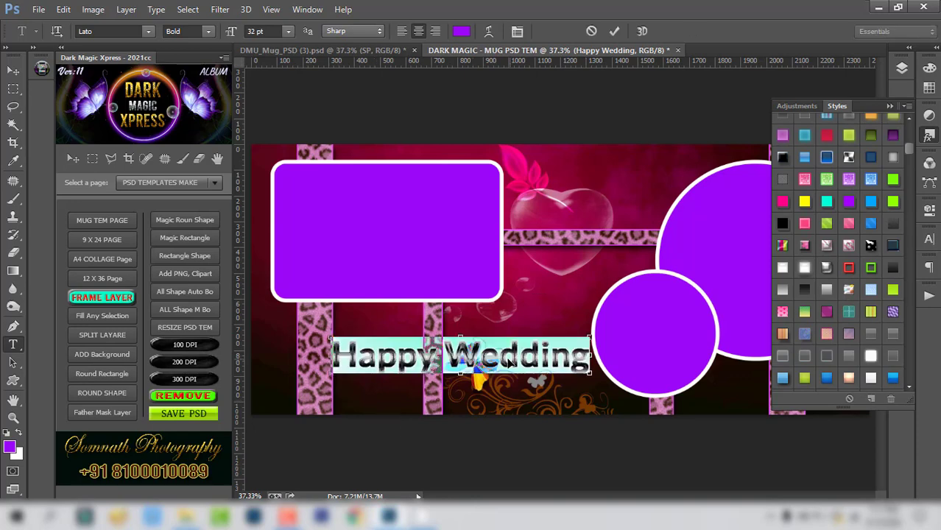
Set Happy Wedding in the Majestic font at 39 pt, nudge it slightly lower, and commit
{"action": "left_click", "coordinate": [150, 31]}
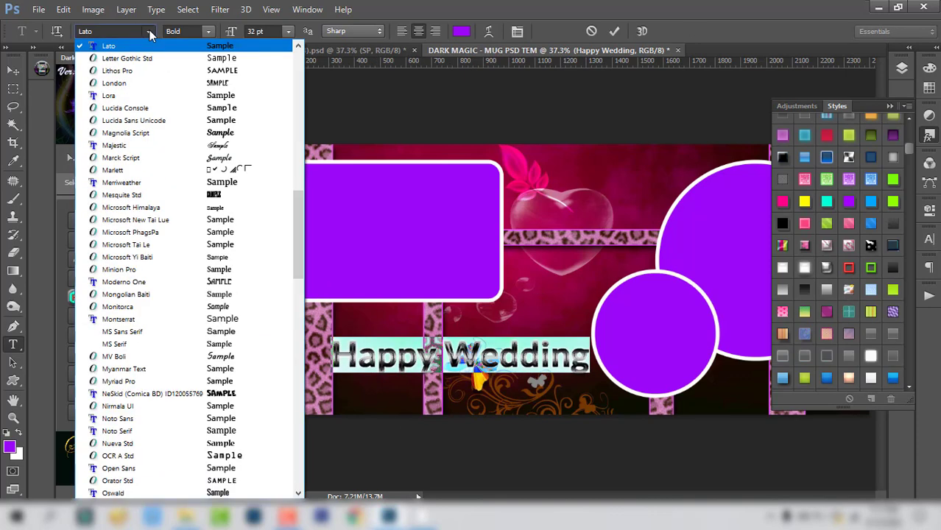
{"action": "left_click", "coordinate": [239, 152]}
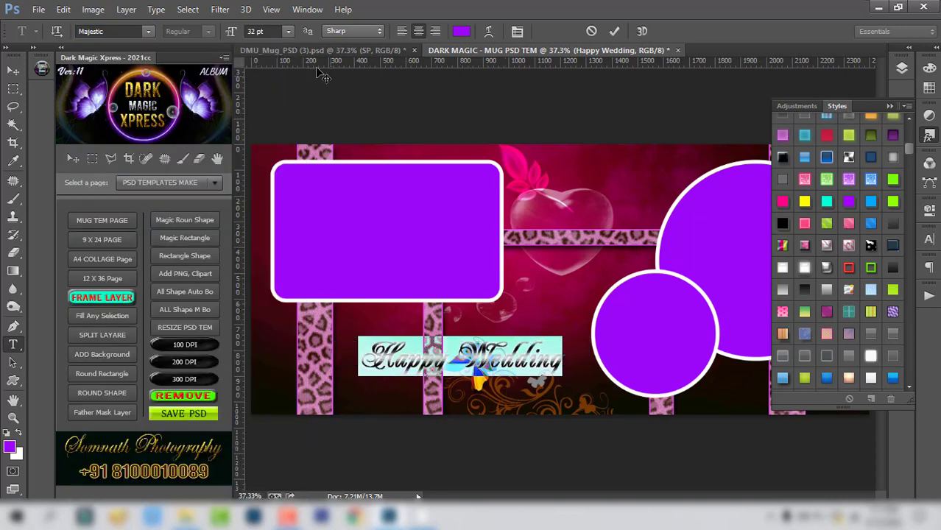
{"action": "left_click_drag", "start_coordinate": [232, 33], "coordinate": [248, 33]}
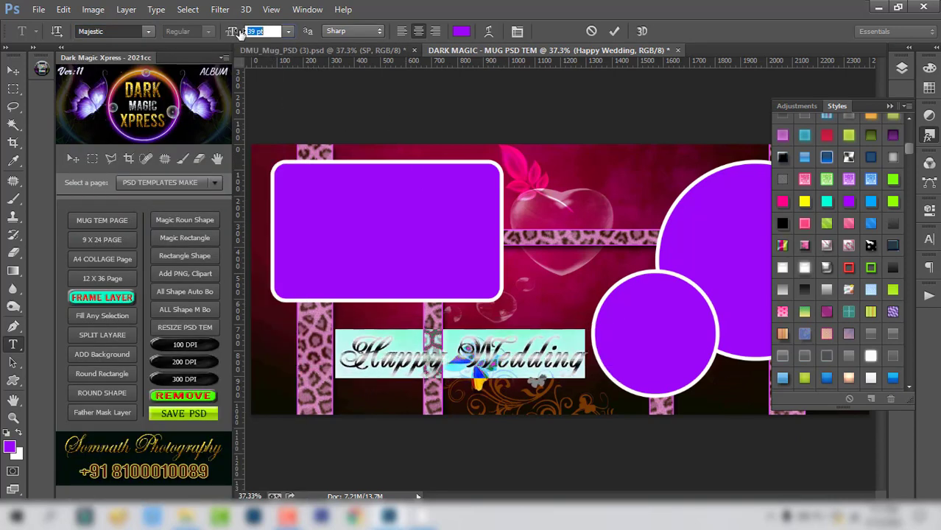
{"action": "left_click_drag", "start_coordinate": [498, 421], "coordinate": [495, 427]}
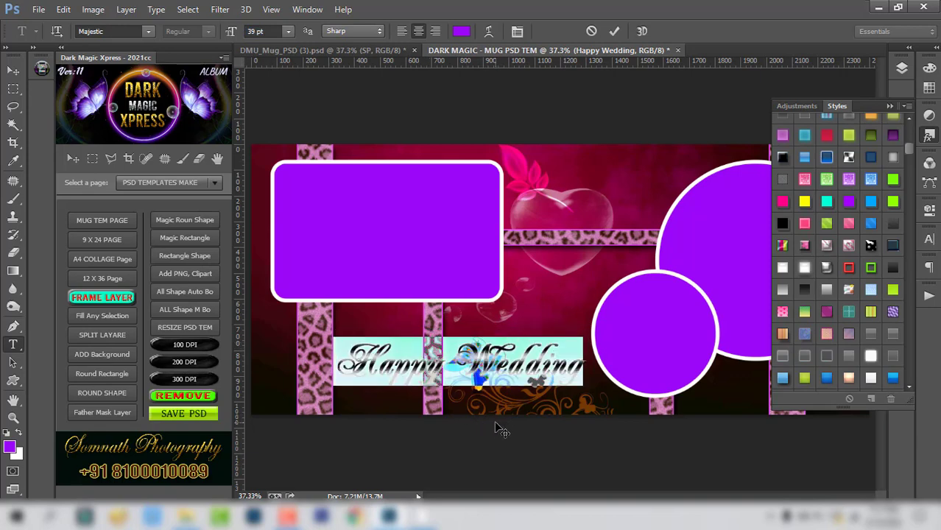
{"action": "left_click", "coordinate": [614, 31]}
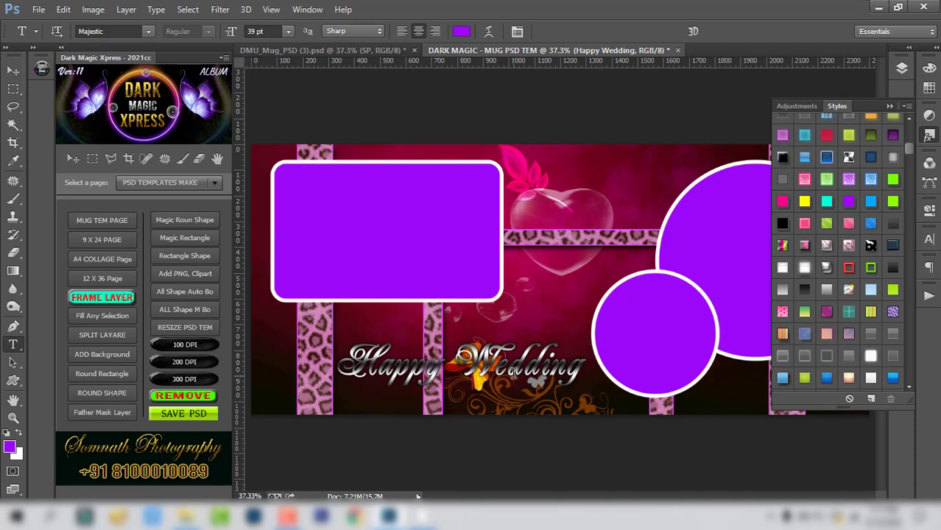
Try pink-red and blue glow styles on the Happy Wedding text
{"action": "scroll", "coordinate": [867, 237], "scroll_direction": "up", "scroll_amount": 4}
{"action": "scroll", "coordinate": [861, 235], "scroll_direction": "up", "scroll_amount": 3}
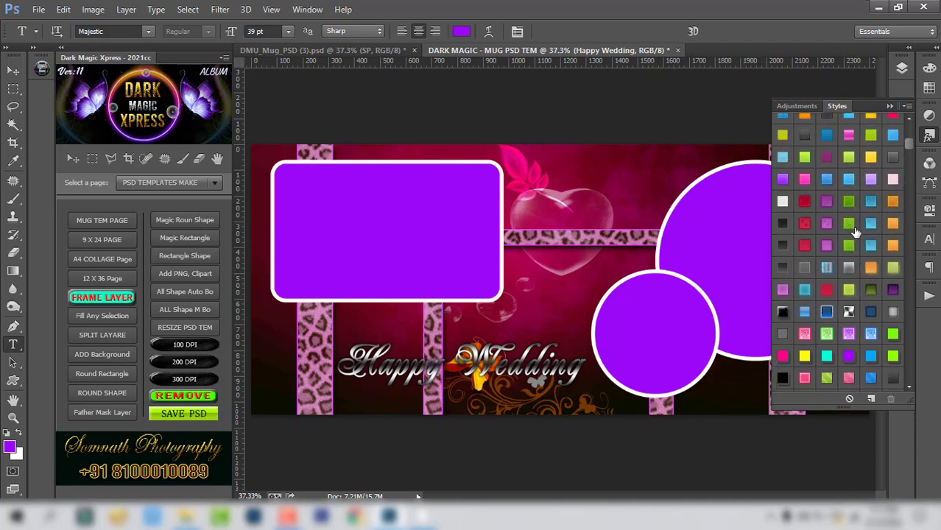
{"action": "left_click", "coordinate": [827, 268]}
{"action": "scroll", "coordinate": [824, 266], "scroll_direction": "down", "scroll_amount": 3}
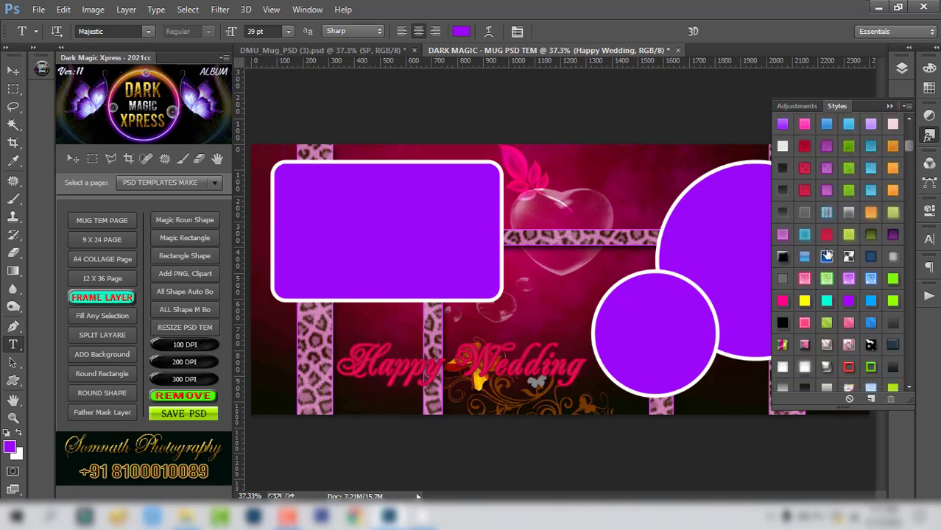
{"action": "left_click", "coordinate": [848, 274]}
Apply a dark green rainbow style to the text, then switch it to a pink glow
{"action": "scroll", "coordinate": [847, 272], "scroll_direction": "down", "scroll_amount": 4}
{"action": "scroll", "coordinate": [845, 272], "scroll_direction": "down", "scroll_amount": 3}
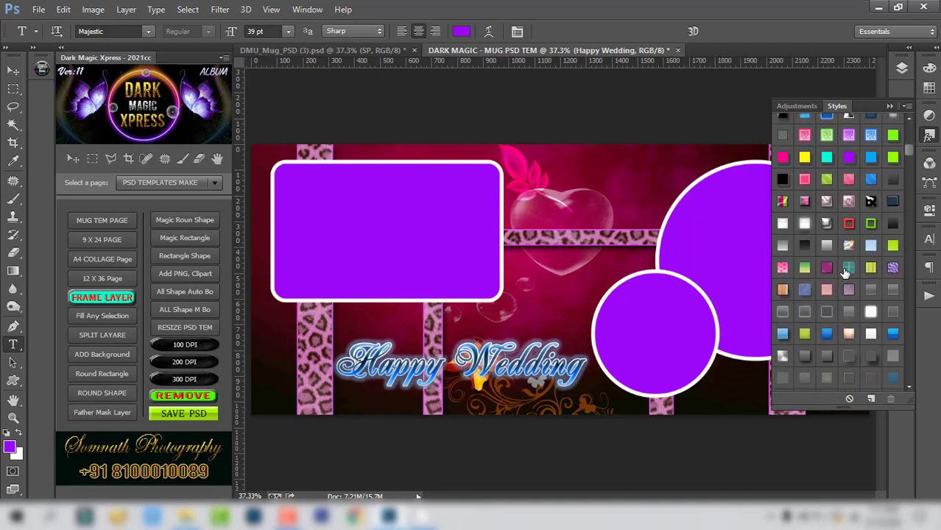
{"action": "scroll", "coordinate": [828, 235], "scroll_direction": "down", "scroll_amount": 5}
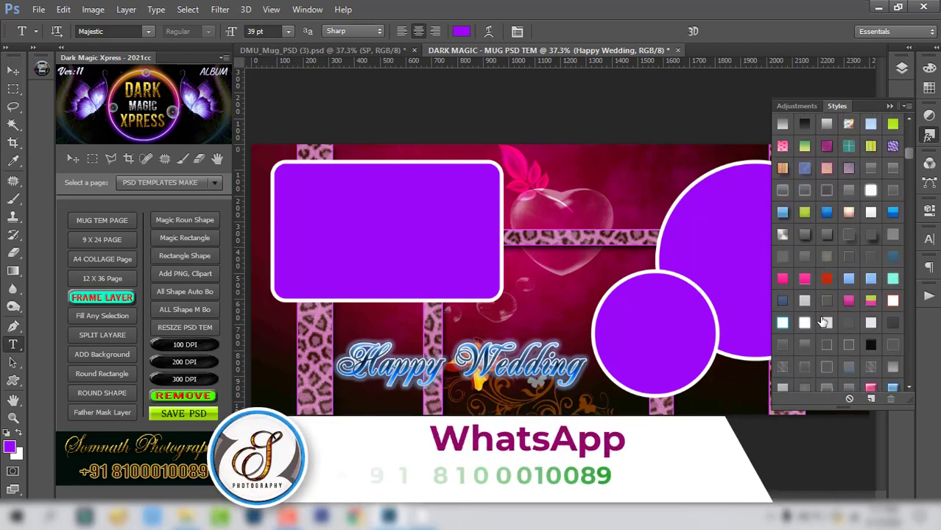
{"action": "scroll", "coordinate": [846, 309], "scroll_direction": "down", "scroll_amount": 3}
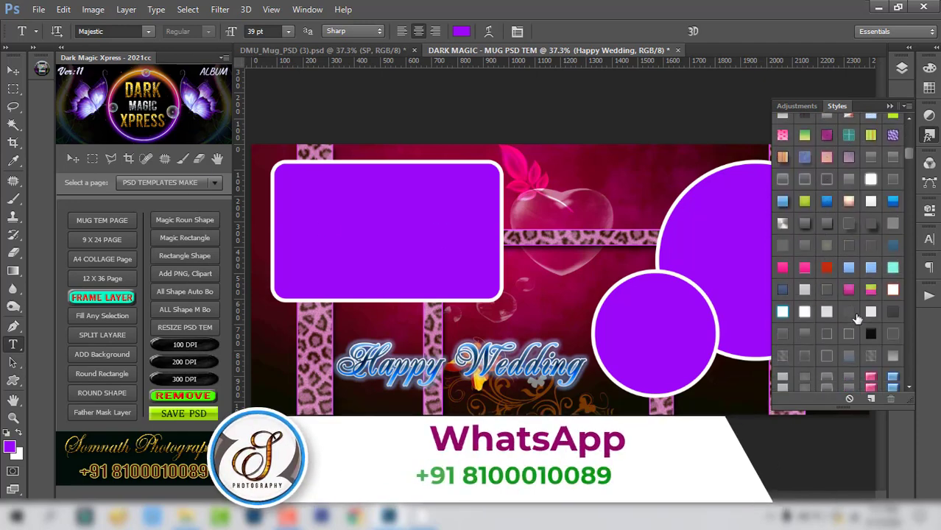
{"action": "scroll", "coordinate": [850, 315], "scroll_direction": "down", "scroll_amount": 4}
{"action": "scroll", "coordinate": [852, 316], "scroll_direction": "down", "scroll_amount": 3}
{"action": "scroll", "coordinate": [850, 294], "scroll_direction": "down", "scroll_amount": 2}
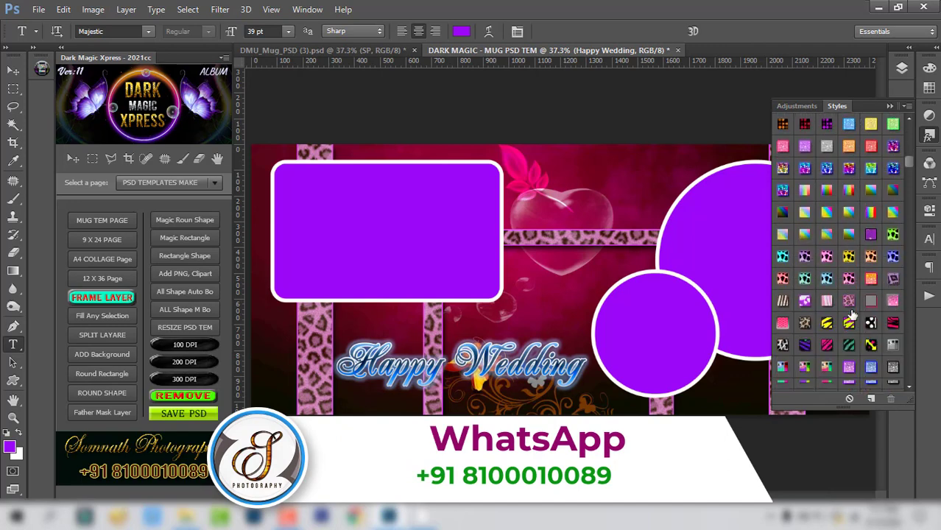
{"action": "scroll", "coordinate": [846, 258], "scroll_direction": "down", "scroll_amount": 2}
{"action": "scroll", "coordinate": [843, 213], "scroll_direction": "down", "scroll_amount": 3}
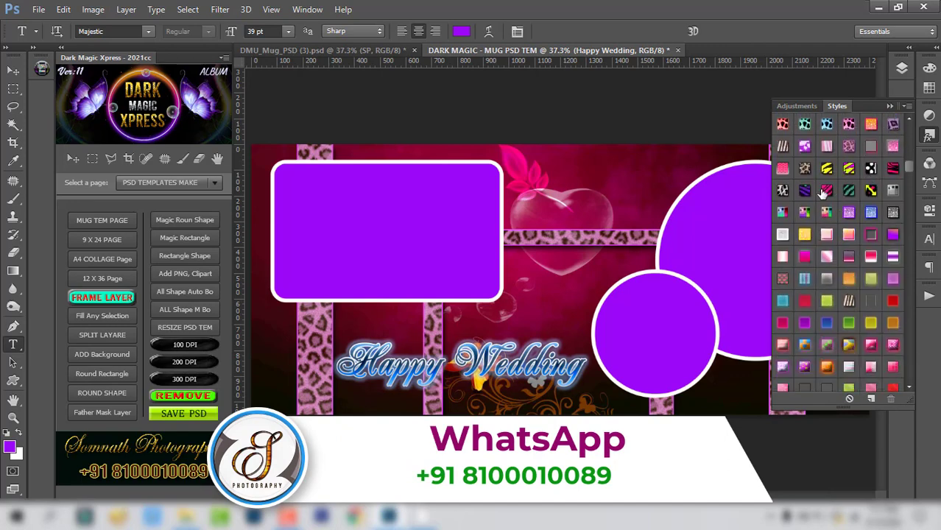
{"action": "left_click", "coordinate": [837, 213]}
{"action": "left_click", "coordinate": [803, 192]}
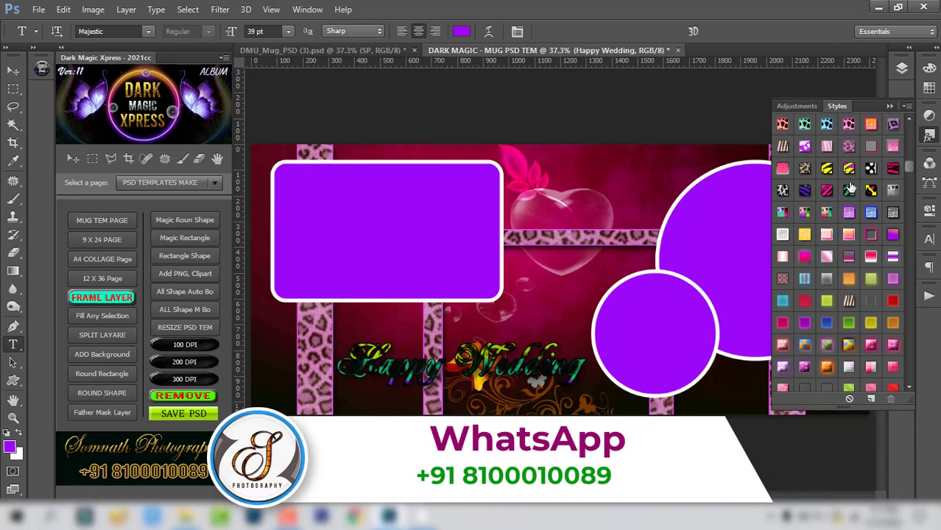
{"action": "left_click", "coordinate": [849, 256]}
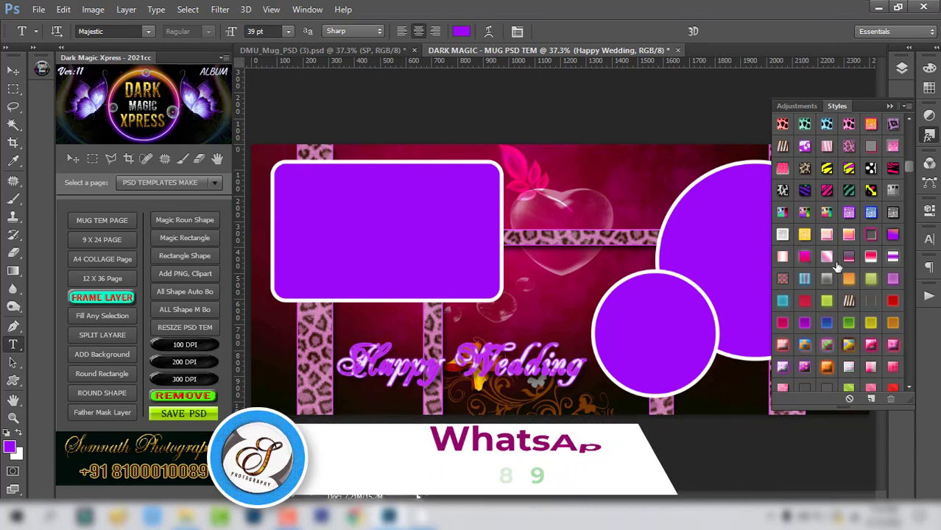
Finish the text with a silver chrome style and collapse the Styles panel
{"action": "scroll", "coordinate": [851, 335], "scroll_direction": "down", "scroll_amount": 1}
{"action": "scroll", "coordinate": [851, 336], "scroll_direction": "down", "scroll_amount": 1}
{"action": "scroll", "coordinate": [850, 330], "scroll_direction": "down", "scroll_amount": 1}
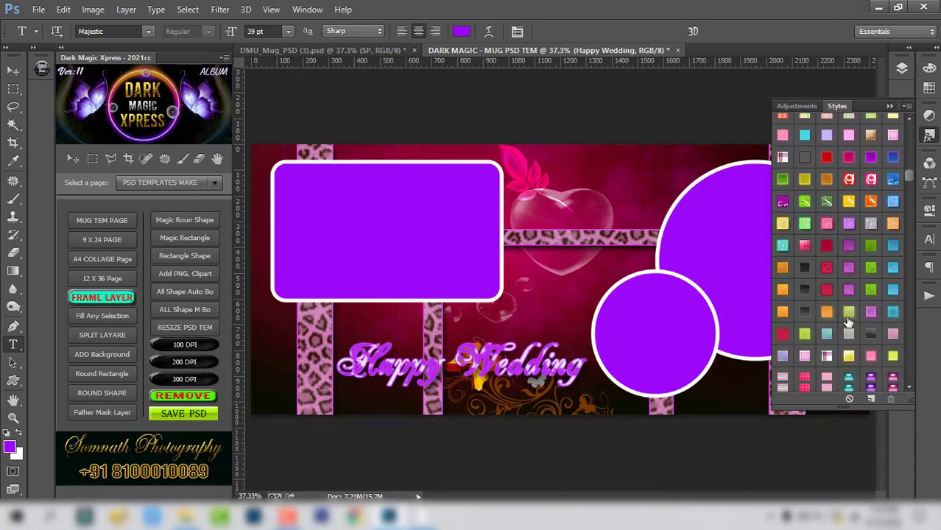
{"action": "scroll", "coordinate": [847, 324], "scroll_direction": "down", "scroll_amount": 2}
{"action": "left_click", "coordinate": [827, 288]}
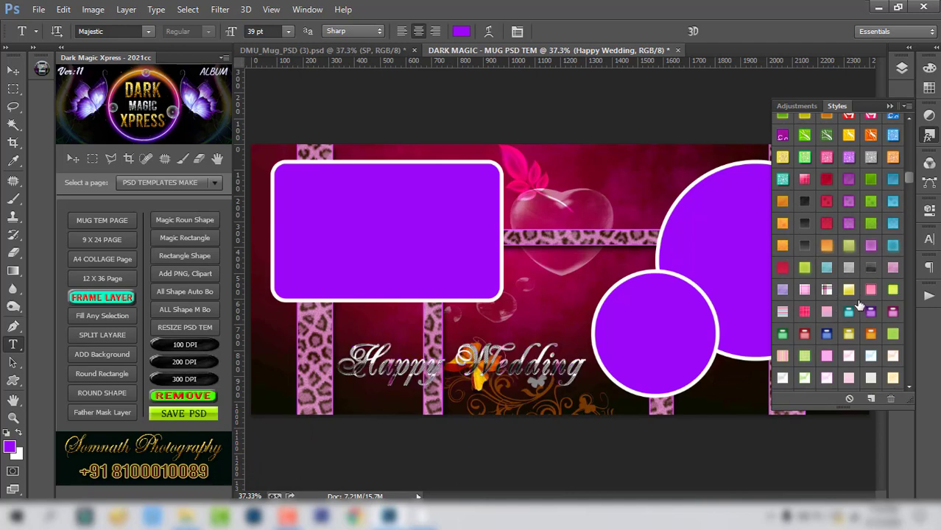
{"action": "scroll", "coordinate": [858, 303], "scroll_direction": "down", "scroll_amount": 2}
{"action": "left_click", "coordinate": [892, 104]}
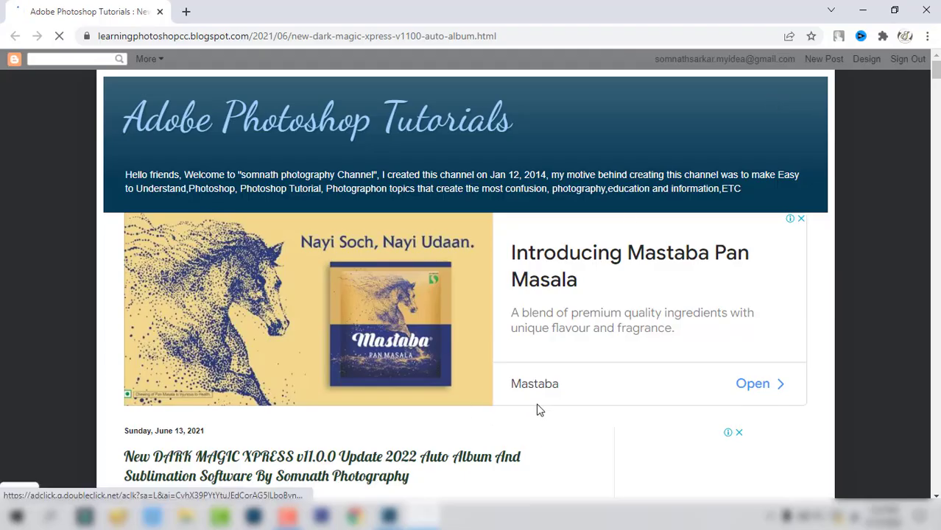
Scroll the Dark Magic Xpress v11.0.0 post down to the Download Here links for the 2022 update and 12x36 PSD data
{"action": "scroll", "coordinate": [560, 402], "scroll_direction": "down", "scroll_amount": 3}
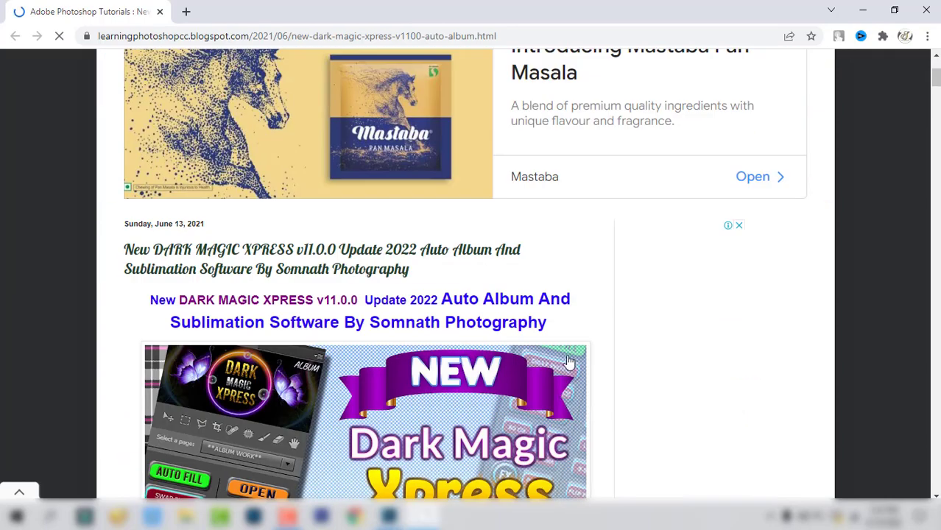
{"action": "scroll", "coordinate": [566, 361], "scroll_direction": "down", "scroll_amount": 4}
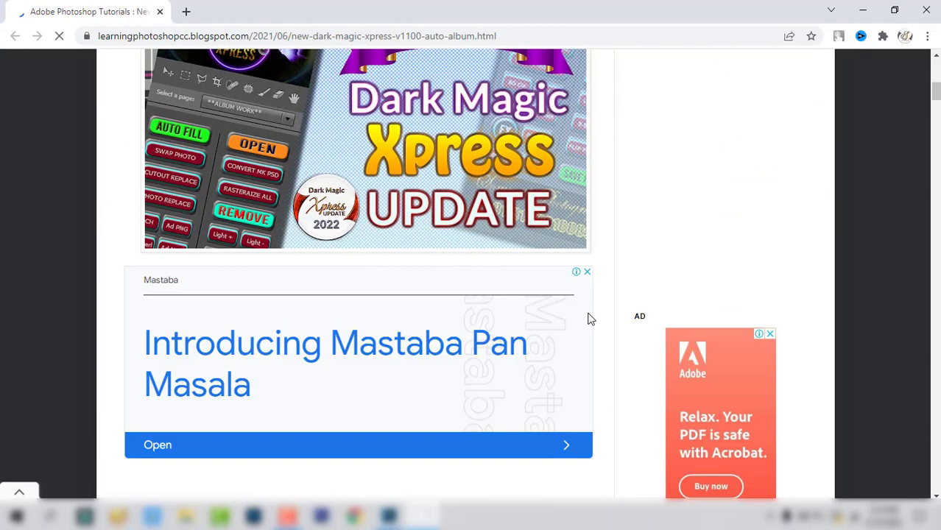
{"action": "scroll", "coordinate": [589, 318], "scroll_direction": "down", "scroll_amount": 3}
{"action": "scroll", "coordinate": [589, 313], "scroll_direction": "down", "scroll_amount": 3}
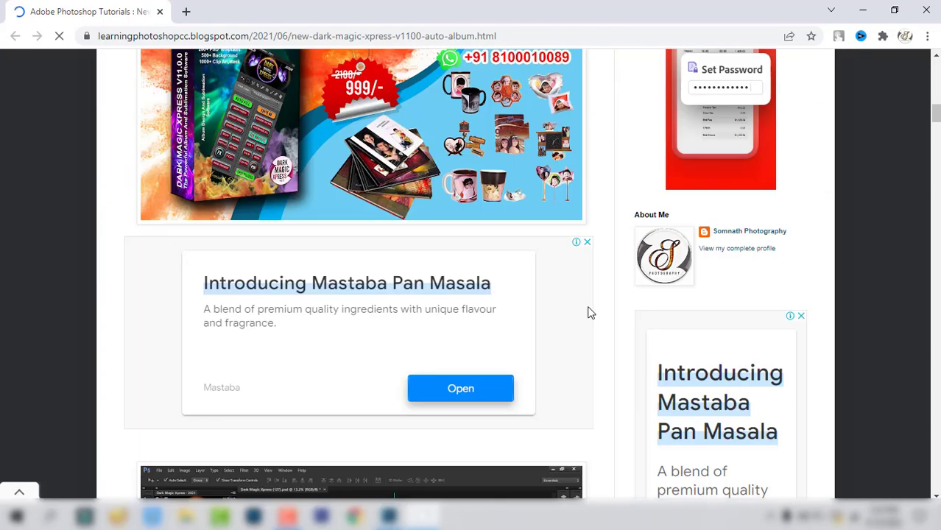
{"action": "scroll", "coordinate": [589, 313], "scroll_direction": "down", "scroll_amount": 5}
{"action": "scroll", "coordinate": [609, 332], "scroll_direction": "up", "scroll_amount": 3}
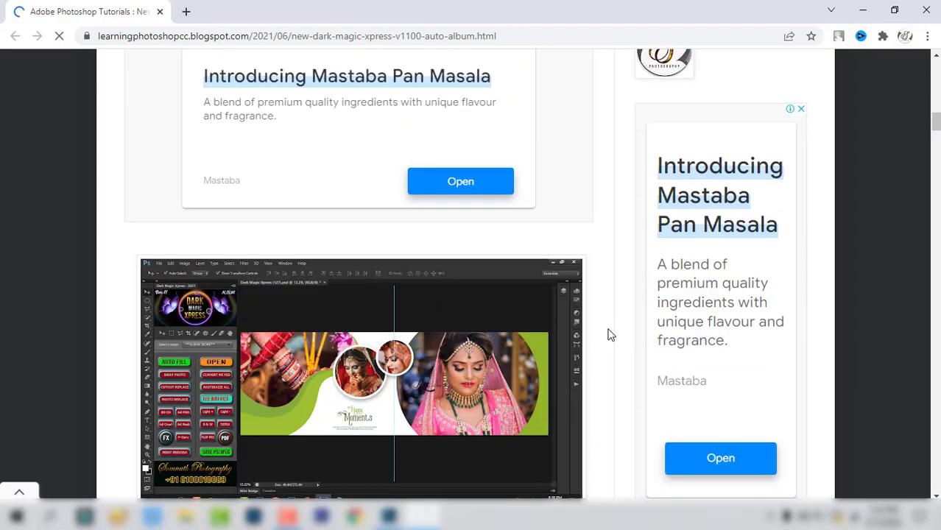
{"action": "scroll", "coordinate": [609, 332], "scroll_direction": "down", "scroll_amount": 5}
{"action": "scroll", "coordinate": [609, 335], "scroll_direction": "down", "scroll_amount": 3}
{"action": "scroll", "coordinate": [609, 335], "scroll_direction": "down", "scroll_amount": 2}
{"action": "scroll", "coordinate": [609, 335], "scroll_direction": "down", "scroll_amount": 2}
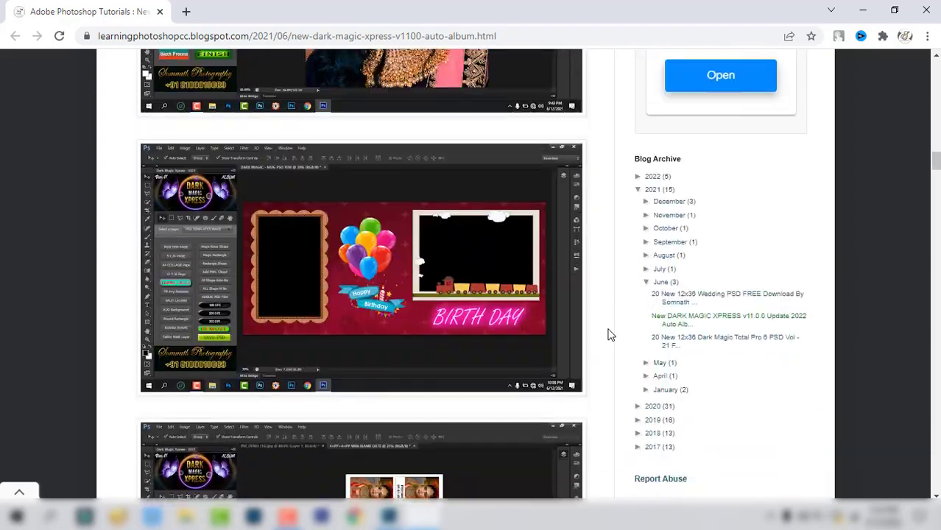
{"action": "scroll", "coordinate": [608, 335], "scroll_direction": "down", "scroll_amount": 4}
{"action": "scroll", "coordinate": [609, 335], "scroll_direction": "down", "scroll_amount": 4}
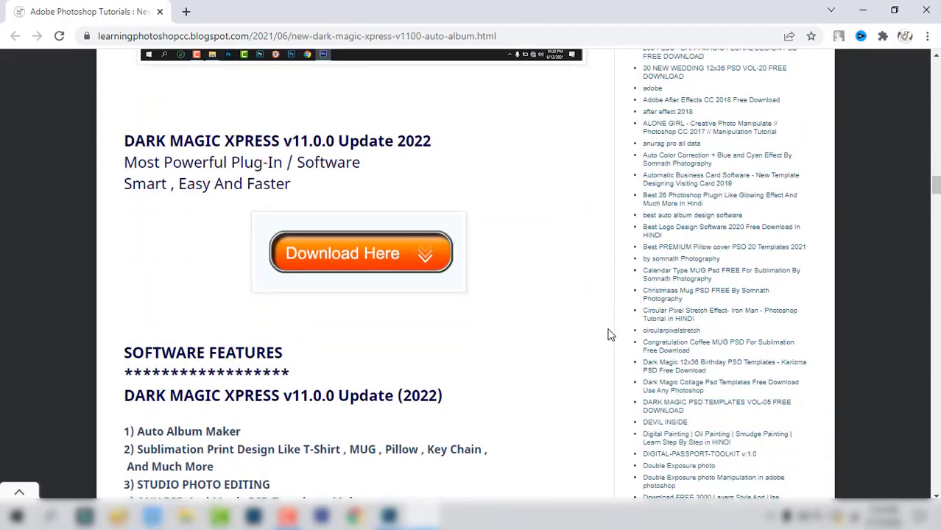
{"action": "scroll", "coordinate": [597, 320], "scroll_direction": "down", "scroll_amount": 1}
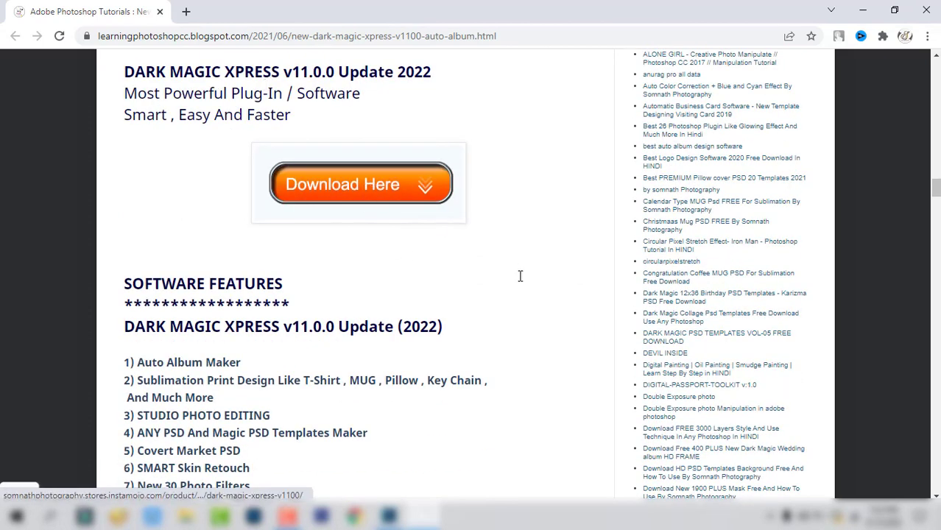
{"action": "scroll", "coordinate": [545, 288], "scroll_direction": "down", "scroll_amount": 2}
{"action": "scroll", "coordinate": [545, 287], "scroll_direction": "down", "scroll_amount": 1}
{"action": "scroll", "coordinate": [475, 260], "scroll_direction": "down", "scroll_amount": 1}
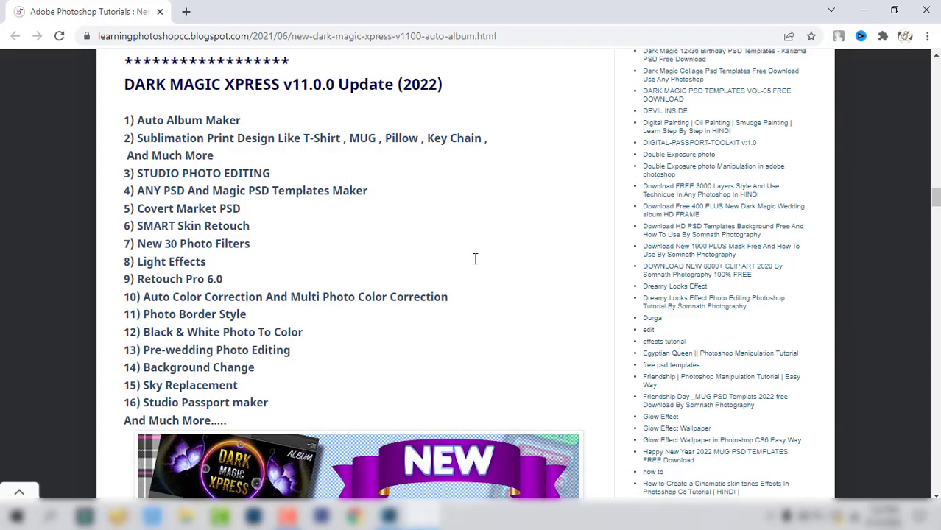
{"action": "scroll", "coordinate": [475, 260], "scroll_direction": "down", "scroll_amount": 4}
{"action": "scroll", "coordinate": [475, 261], "scroll_direction": "down", "scroll_amount": 3}
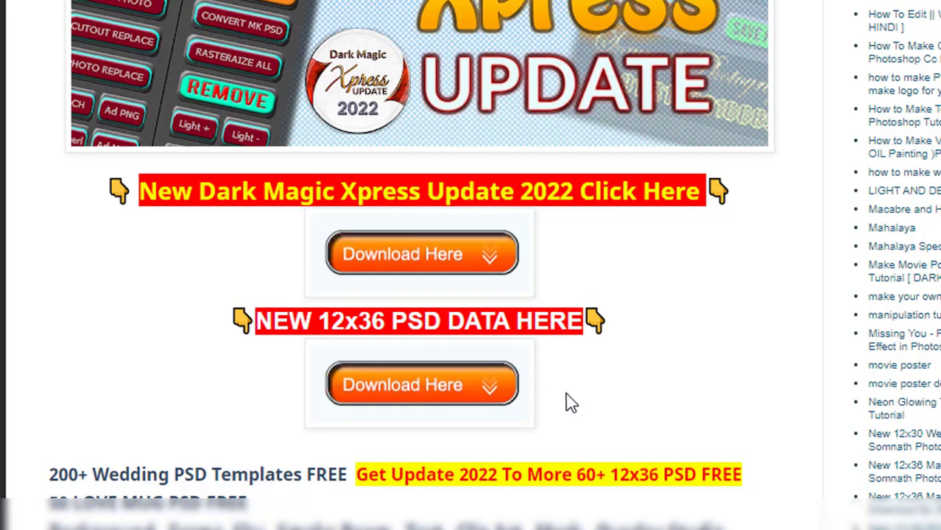
{"action": "scroll", "coordinate": [608, 384], "scroll_direction": "down", "scroll_amount": 5}
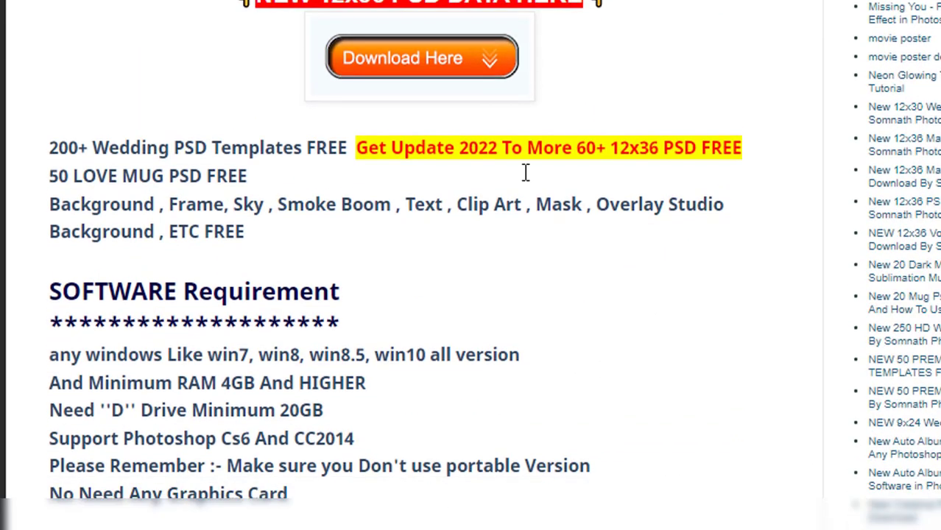
{"action": "scroll", "coordinate": [555, 62], "scroll_direction": "up", "scroll_amount": 3}
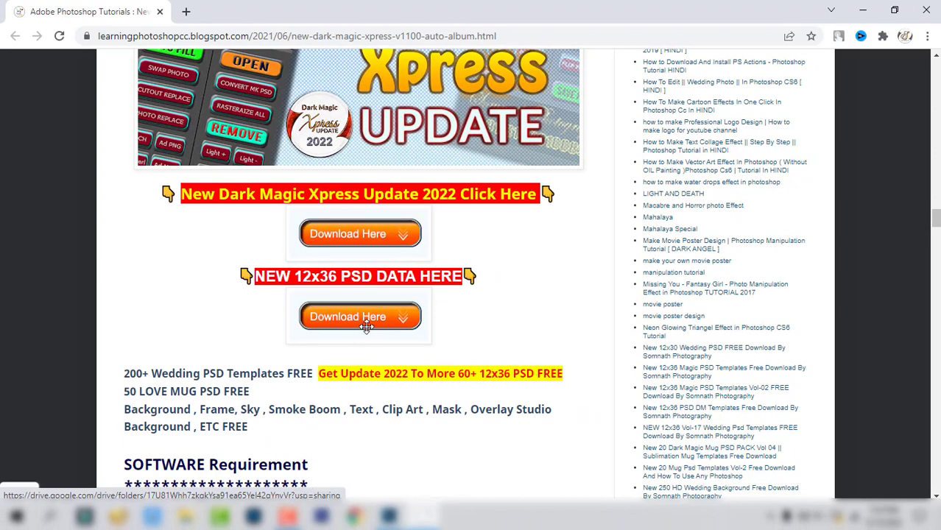
{"action": "scroll", "coordinate": [494, 324], "scroll_direction": "up", "scroll_amount": 2}
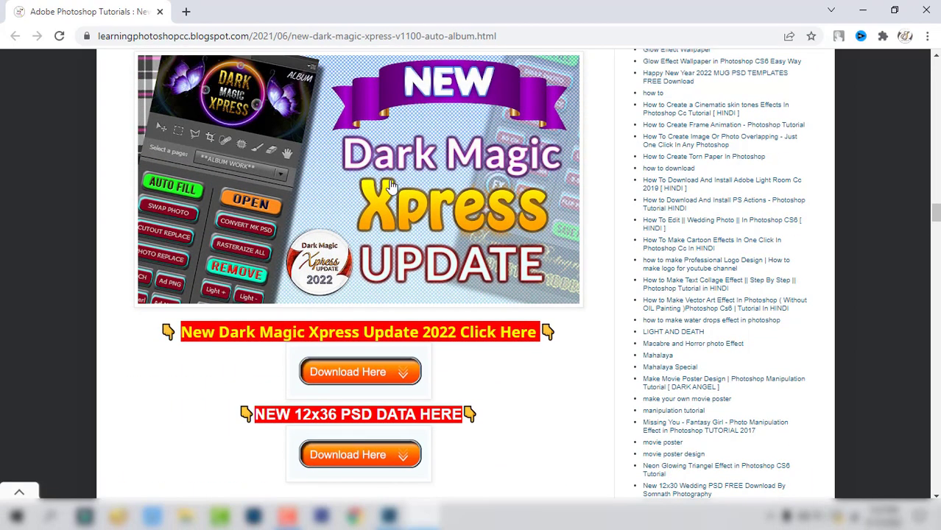
{"action": "scroll", "coordinate": [473, 250], "scroll_direction": "down", "scroll_amount": 3}
{"action": "scroll", "coordinate": [486, 267], "scroll_direction": "up", "scroll_amount": 2}
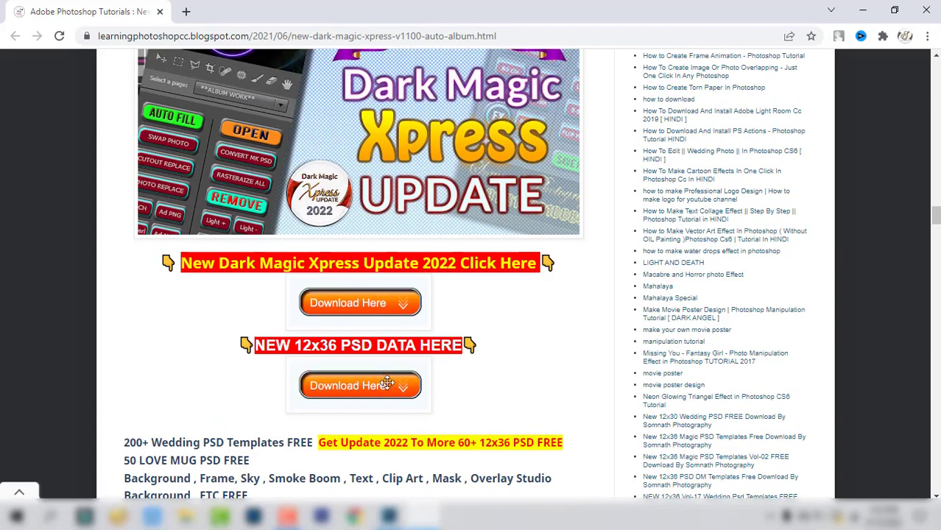
{"action": "scroll", "coordinate": [547, 339], "scroll_direction": "up", "scroll_amount": 4}
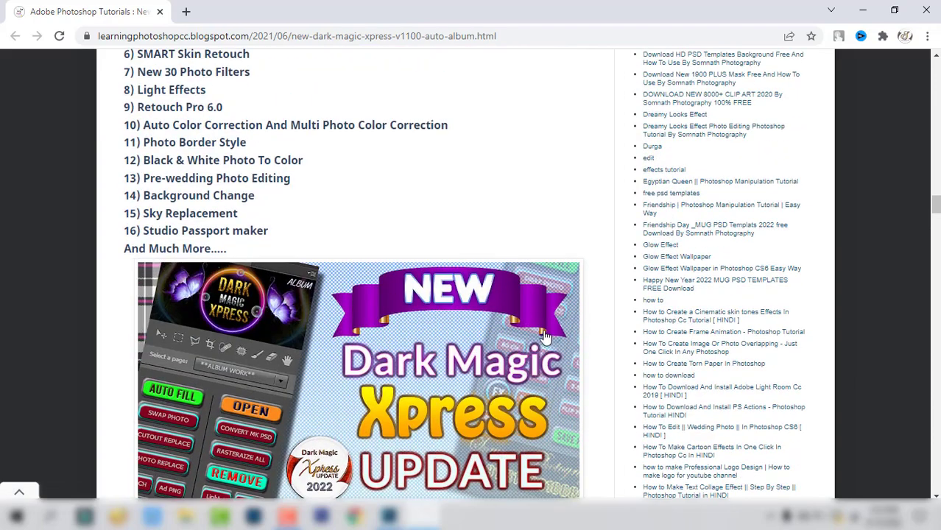
{"action": "scroll", "coordinate": [545, 337], "scroll_direction": "down", "scroll_amount": 4}
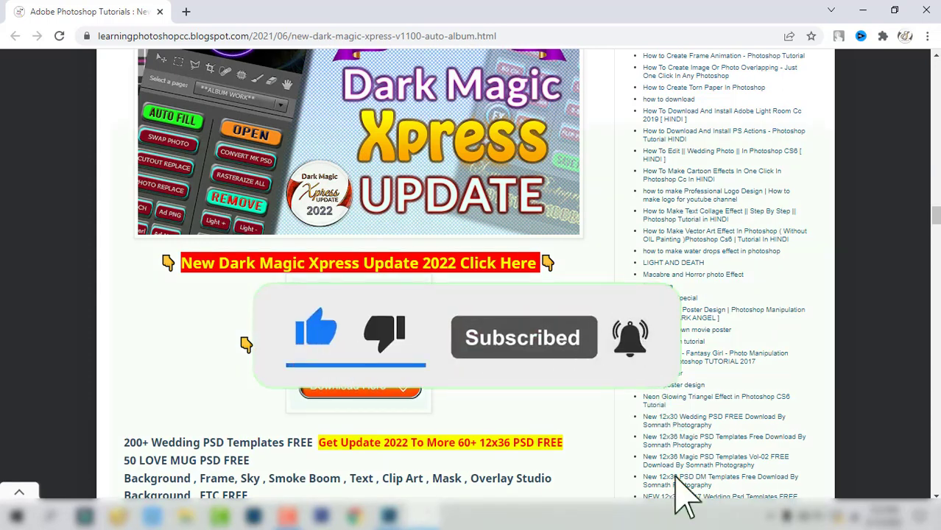
{"action": "scroll", "coordinate": [526, 357], "scroll_direction": "up", "scroll_amount": 1}
{"action": "scroll", "coordinate": [541, 363], "scroll_direction": "up", "scroll_amount": 2}
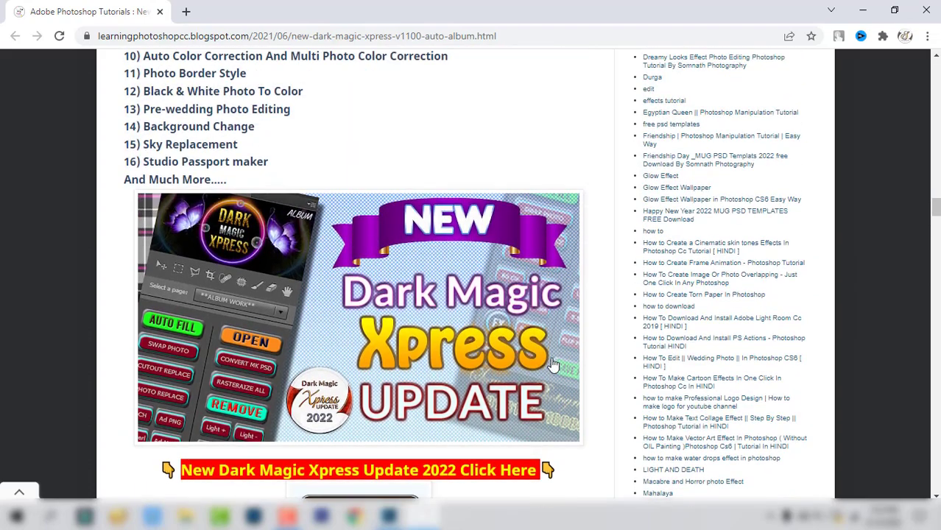
{"action": "scroll", "coordinate": [553, 364], "scroll_direction": "down", "scroll_amount": 2}
{"action": "scroll", "coordinate": [552, 358], "scroll_direction": "down", "scroll_amount": 2}
{"action": "scroll", "coordinate": [553, 358], "scroll_direction": "up", "scroll_amount": 2}
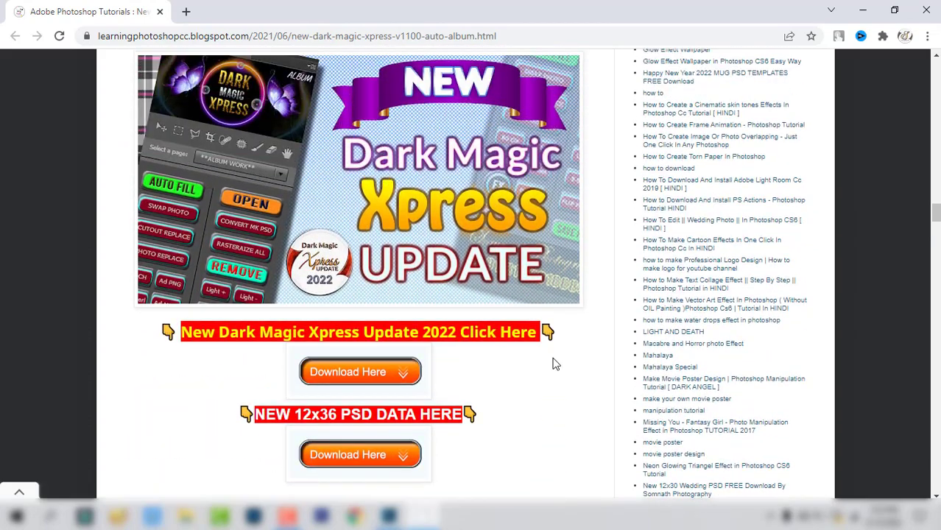